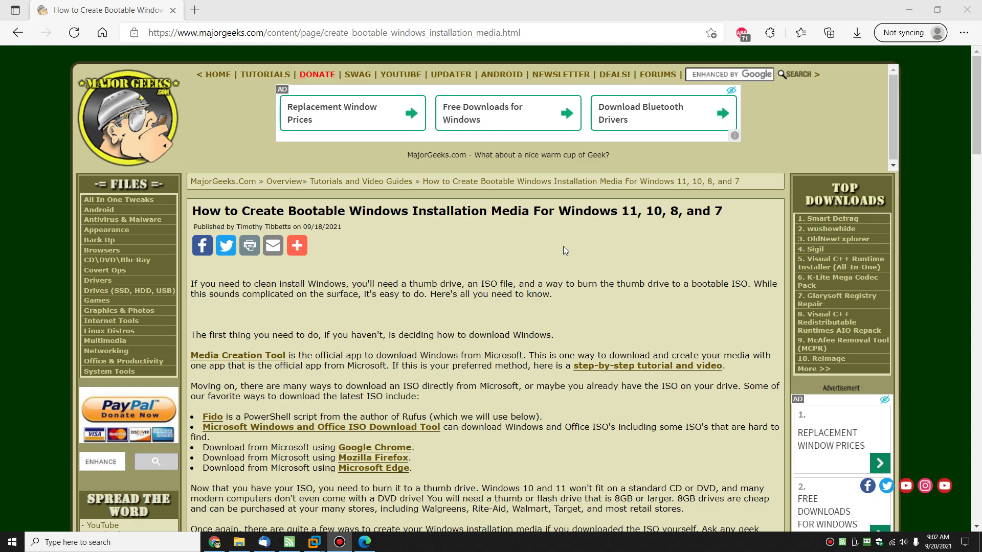
# Open the Windows 10 Media Creation Tool 21H1 download page in a new Edge tab and view it.
pyautogui.scroll(-3, 563, 246)
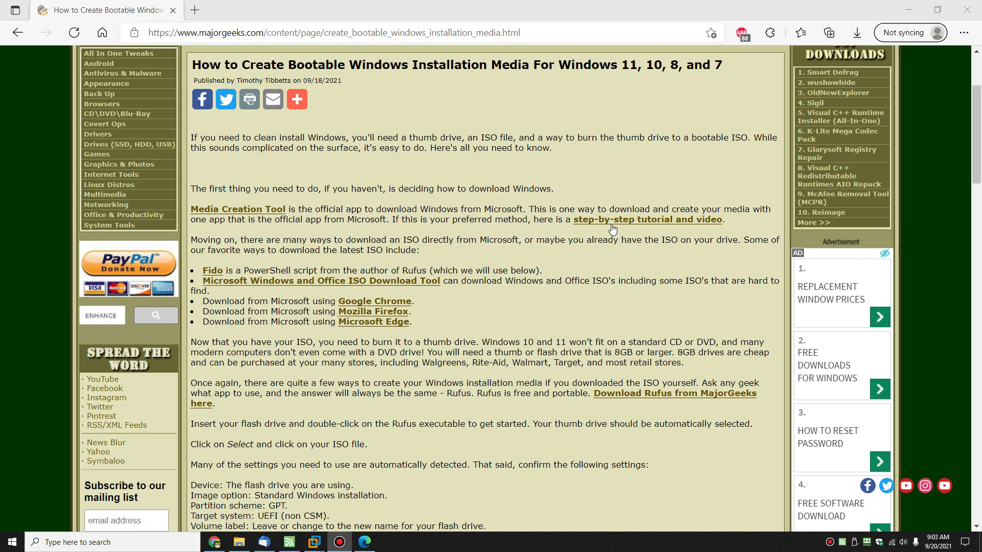
pyautogui.middleClick(271, 214)
pyautogui.click(276, 9)
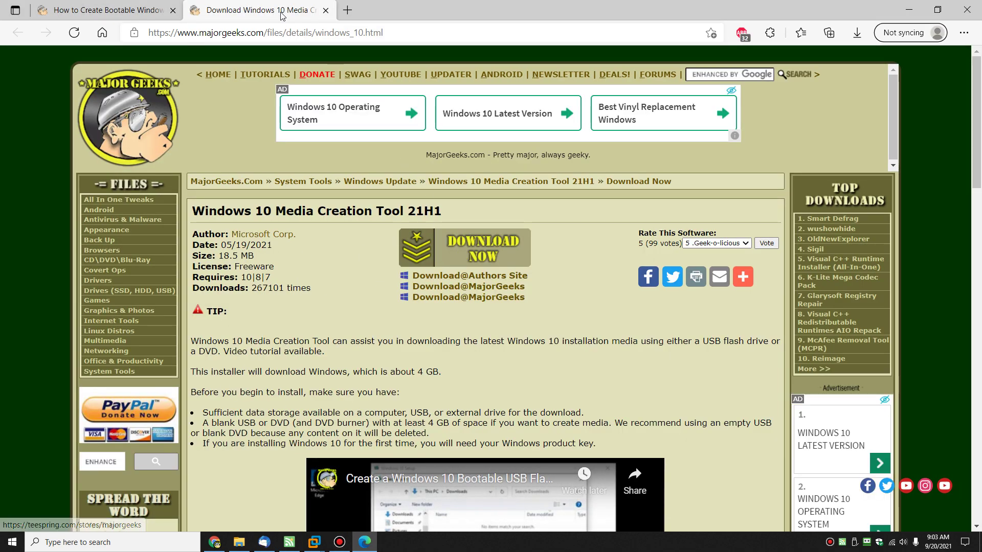
# Close the Media Creation Tool download tab and open the step-by-step tutorial article.
pyautogui.scroll(-5, 426, 200)
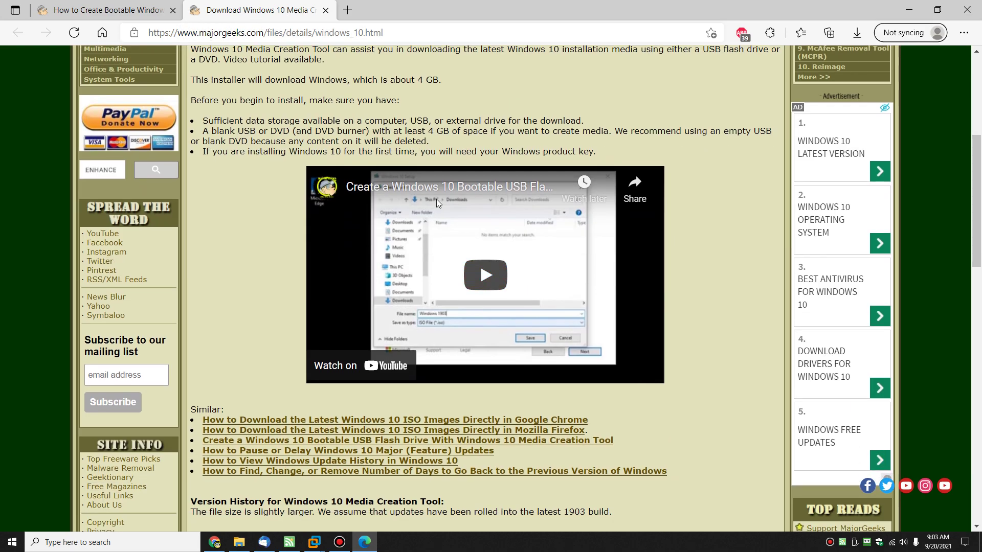
pyautogui.hotkey('ctrl', 'w')
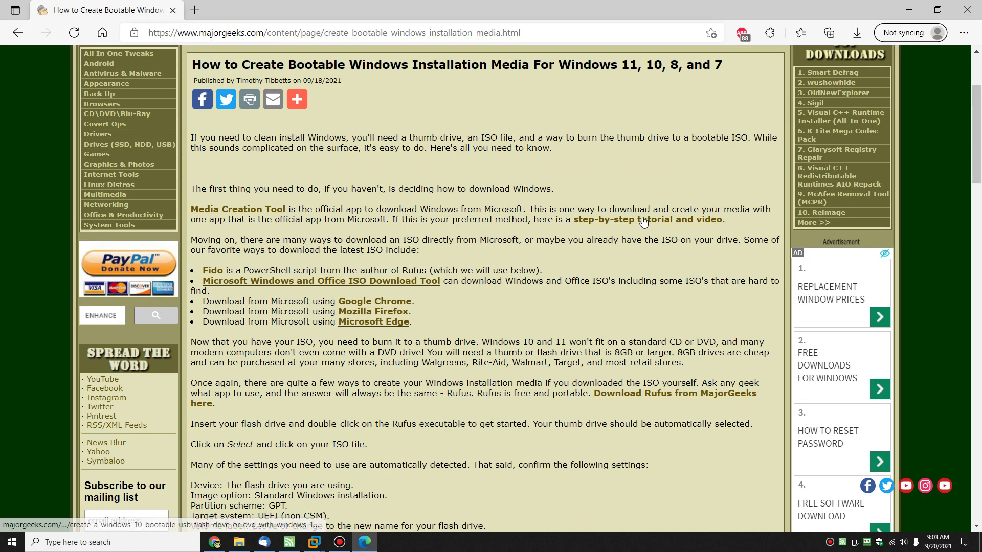
pyautogui.click(643, 219)
# Read through the tutorial article, then close its tab to return to the guide.
pyautogui.scroll(-11, 388, 252)
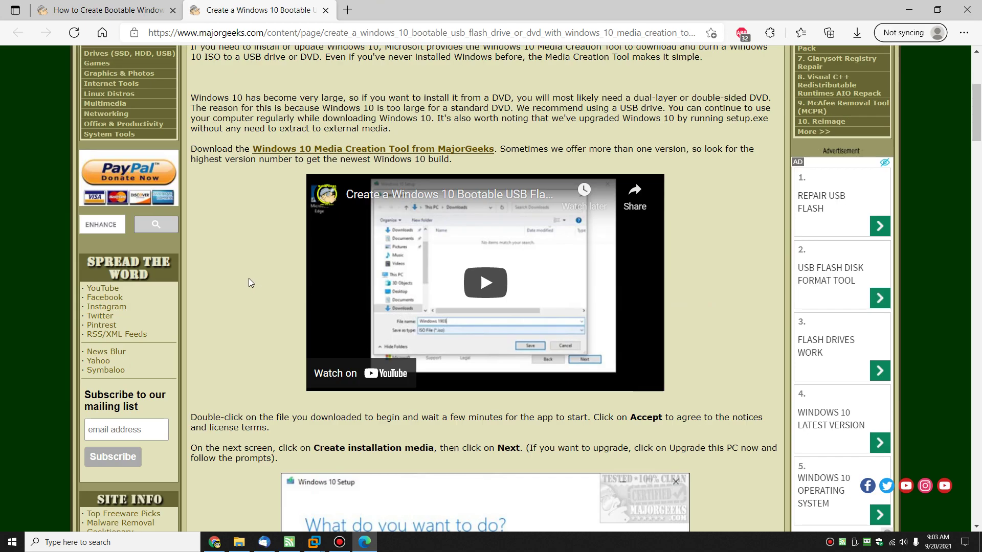
pyautogui.scroll(1, 347, 185)
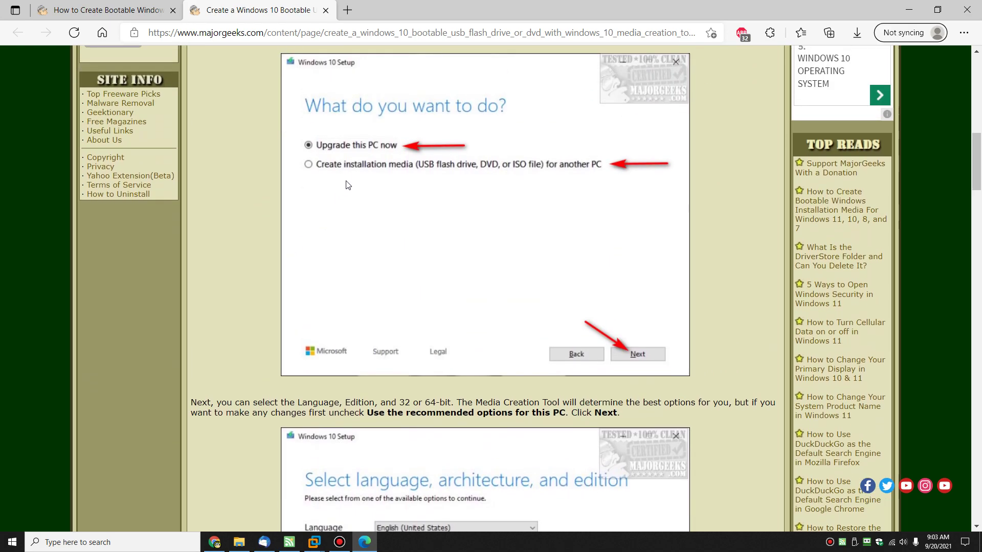
pyautogui.scroll(-7, 353, 200)
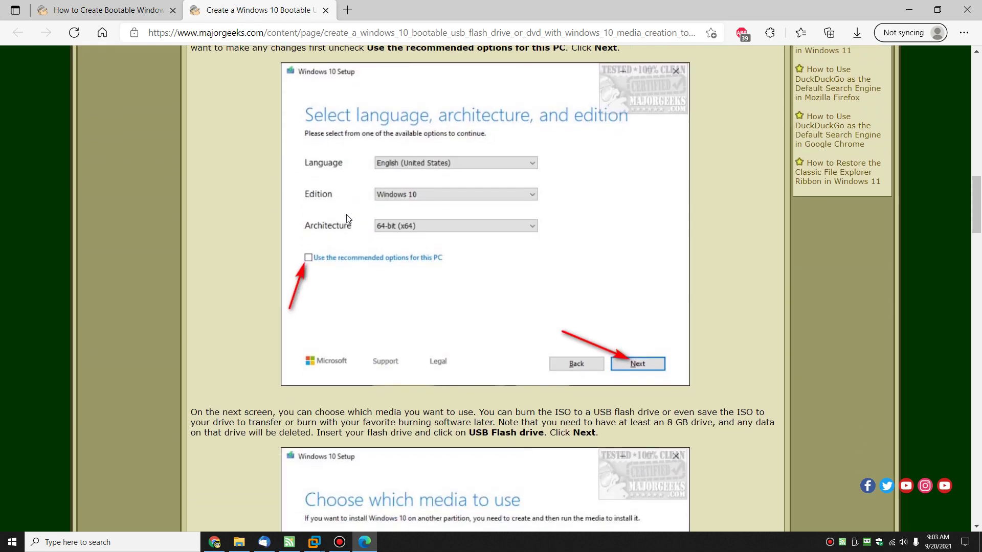
pyautogui.scroll(-9, 346, 217)
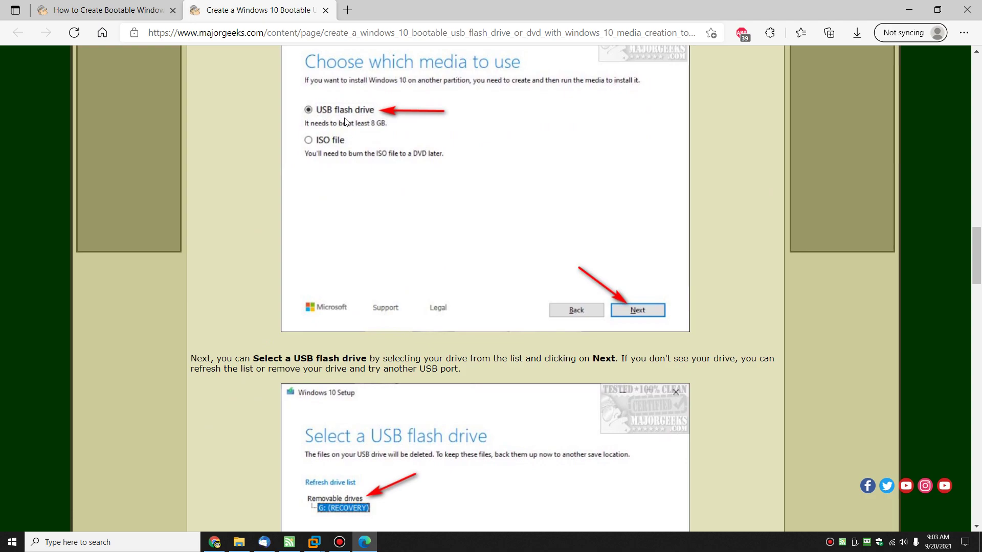
pyautogui.scroll(-5, 346, 115)
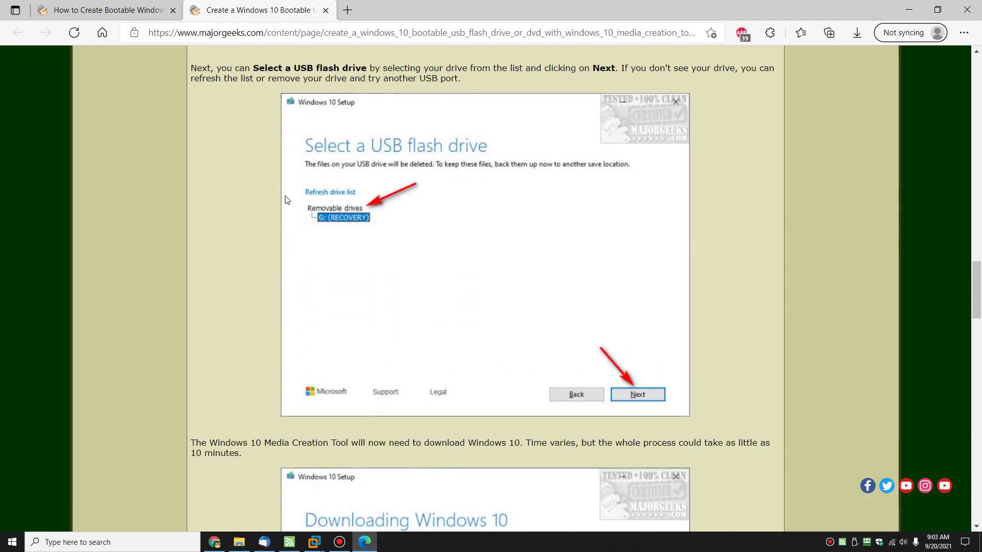
pyautogui.scroll(-4, 343, 202)
pyautogui.scroll(-20, 342, 202)
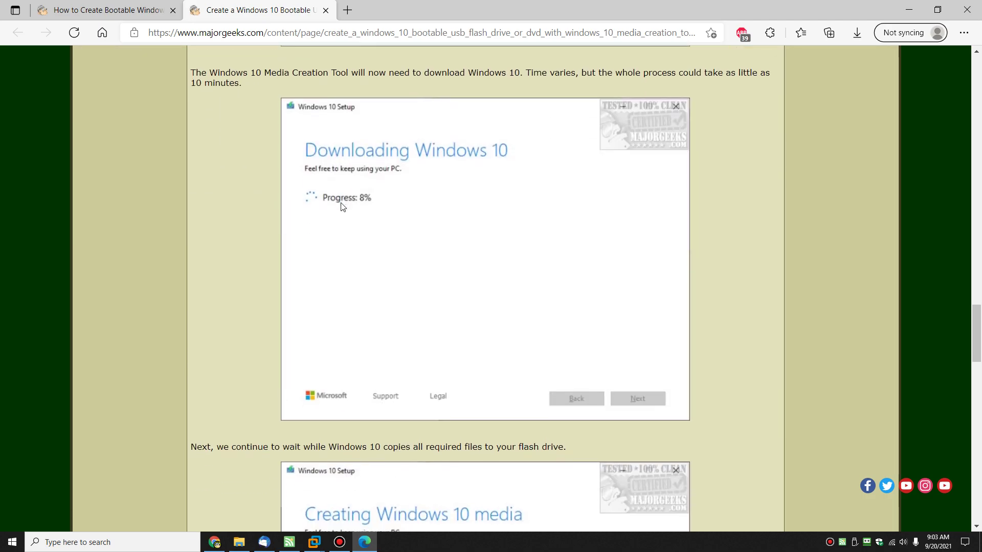
pyautogui.click(325, 10)
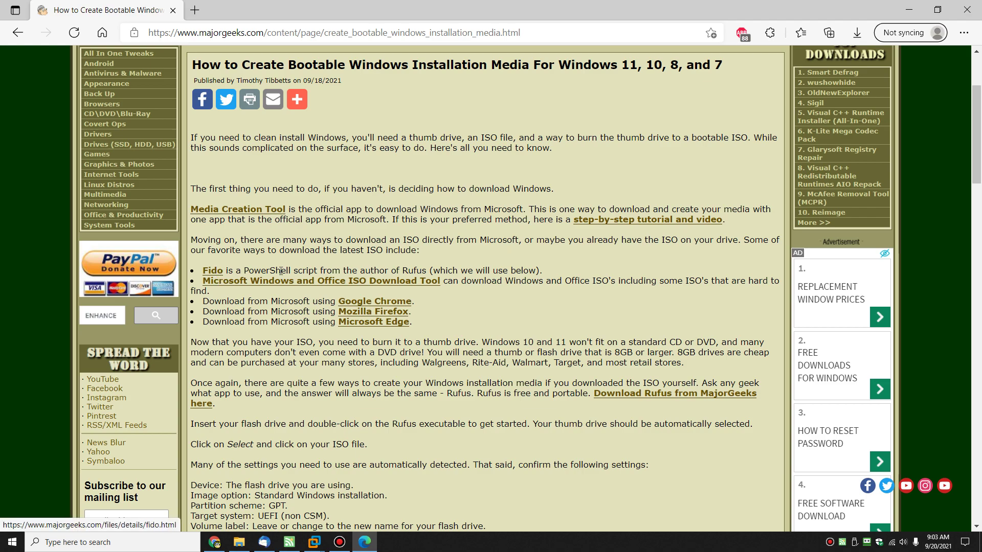
pyautogui.click(205, 271)
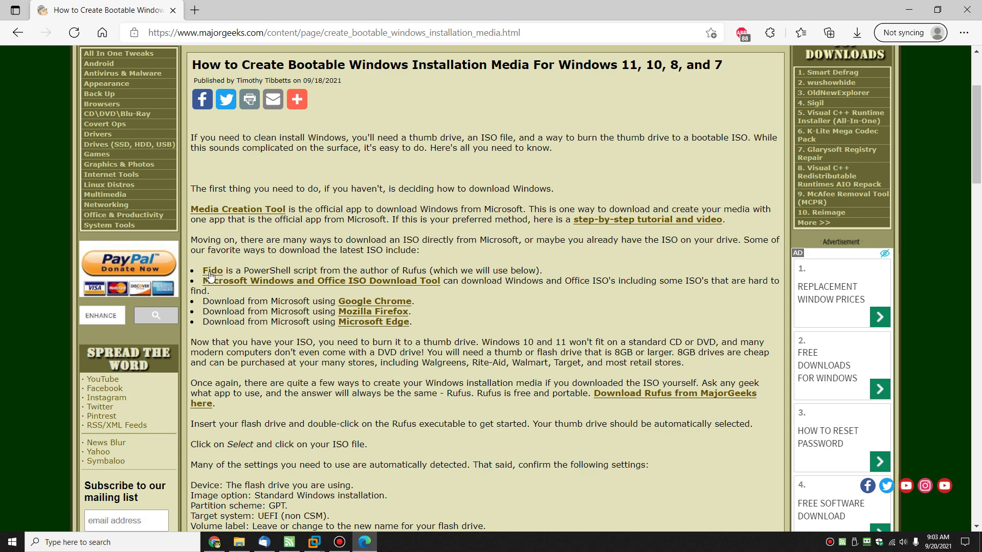
pyautogui.scroll(-4, 443, 291)
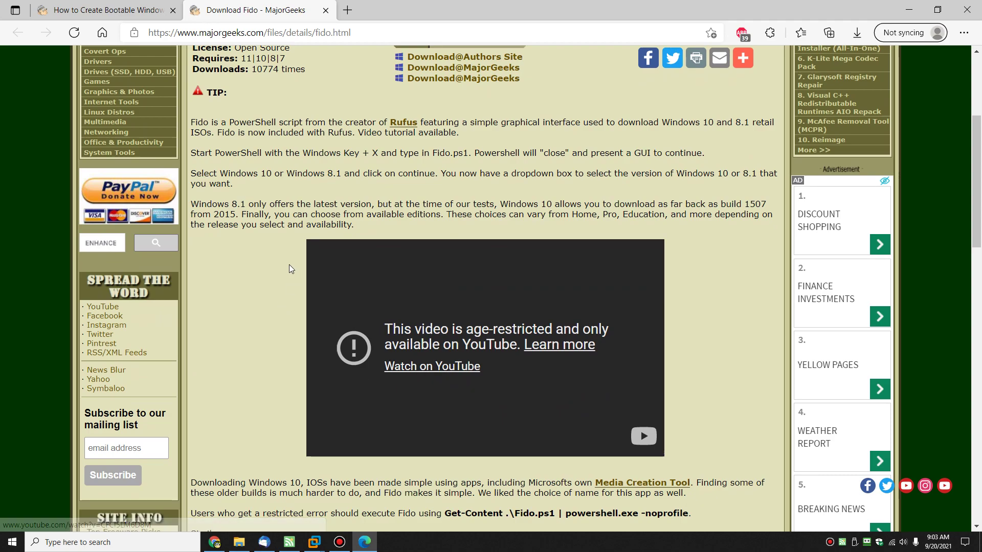
pyautogui.scroll(-2, 282, 270)
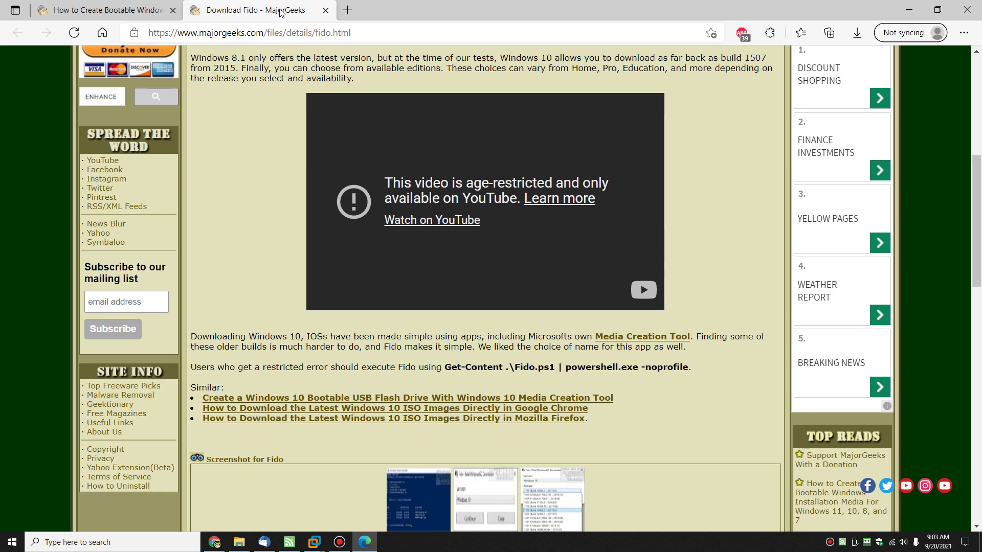
pyautogui.middleClick(282, 10)
pyautogui.scroll(-1, 306, 219)
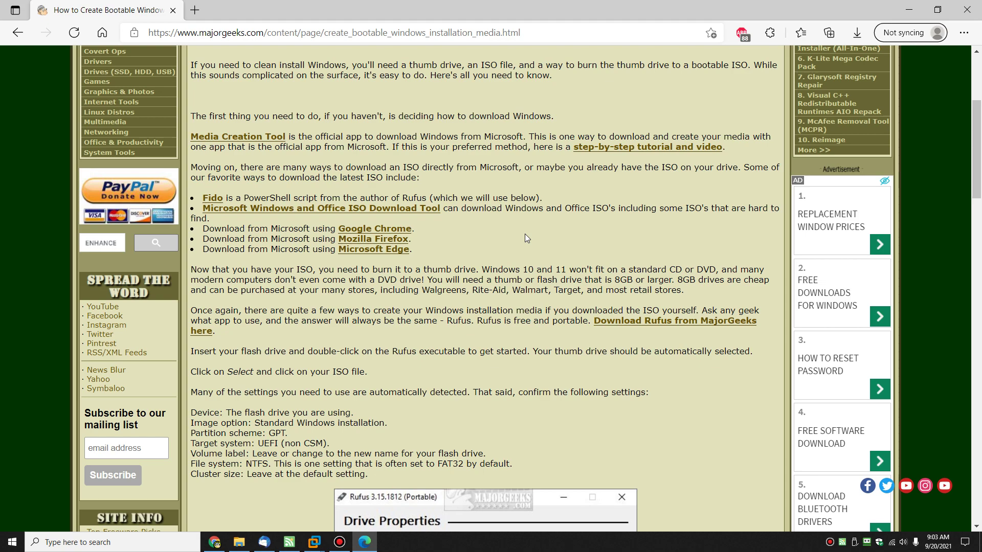
pyautogui.middleClick(377, 231)
pyautogui.hotkey('ctrl', 'Tab')
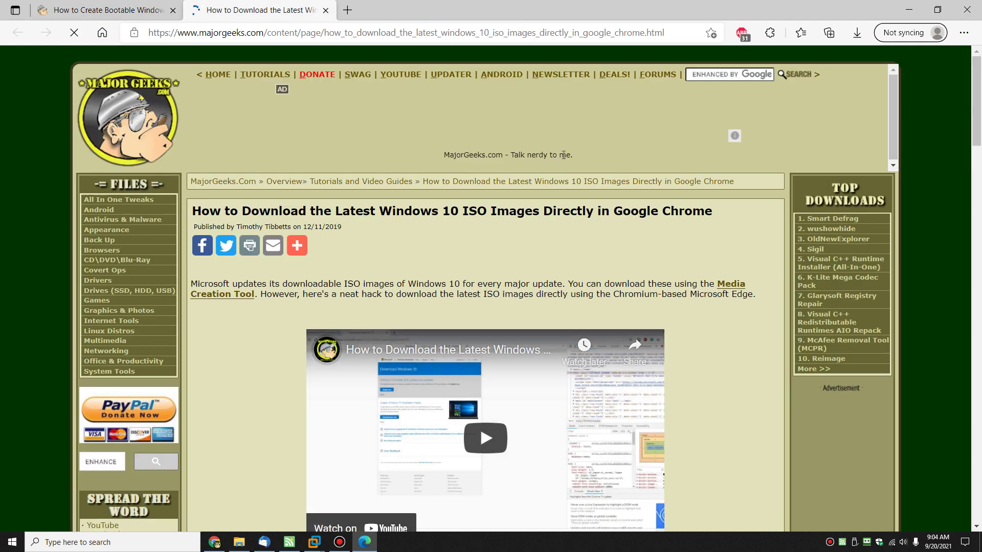
pyautogui.scroll(-4, 455, 238)
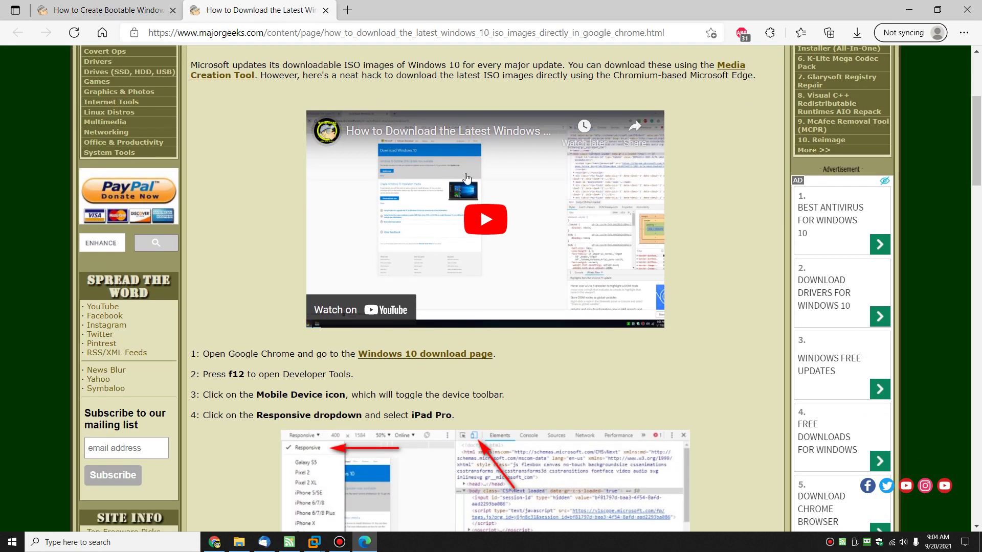
pyautogui.scroll(-4, 449, 156)
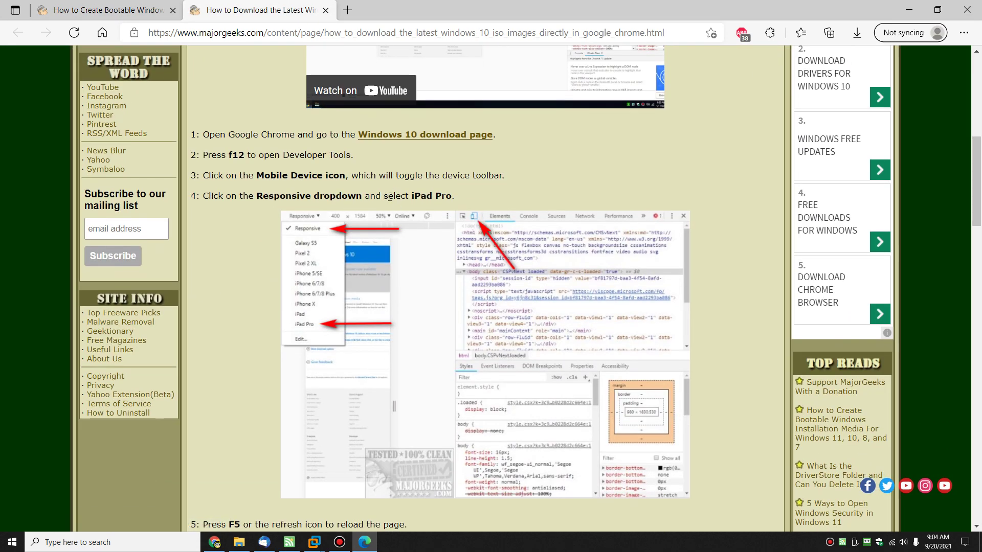
pyautogui.scroll(-7, 394, 204)
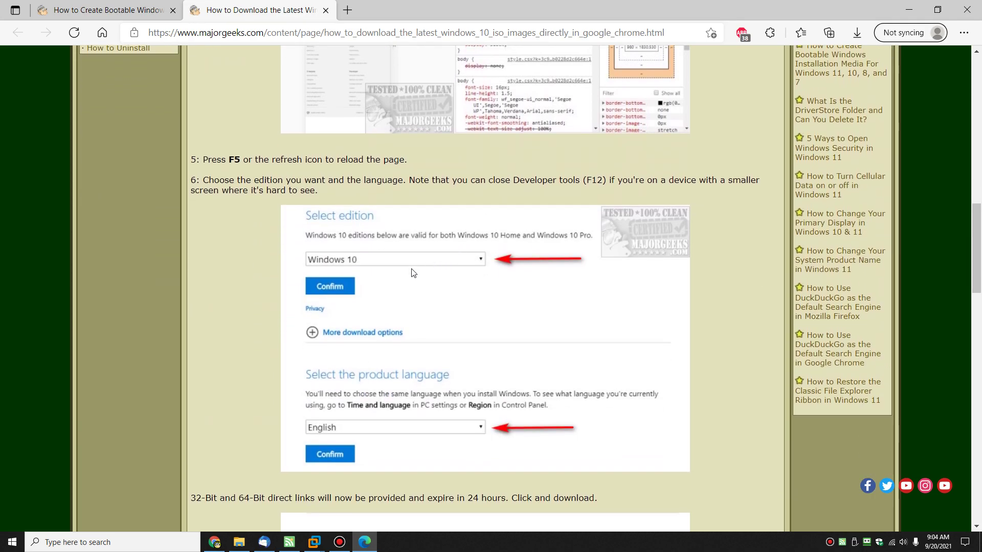
pyautogui.scroll(-7, 382, 336)
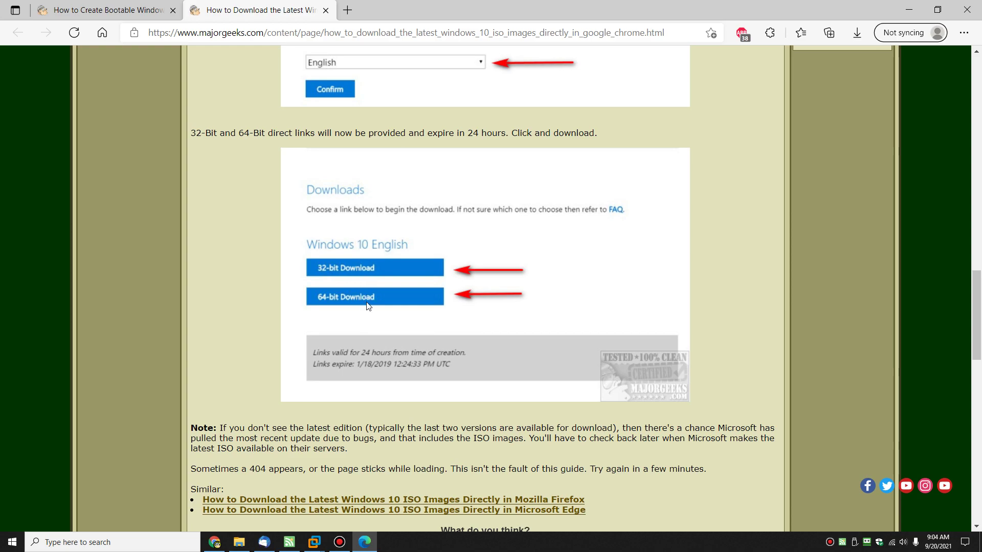
pyautogui.middleClick(284, 14)
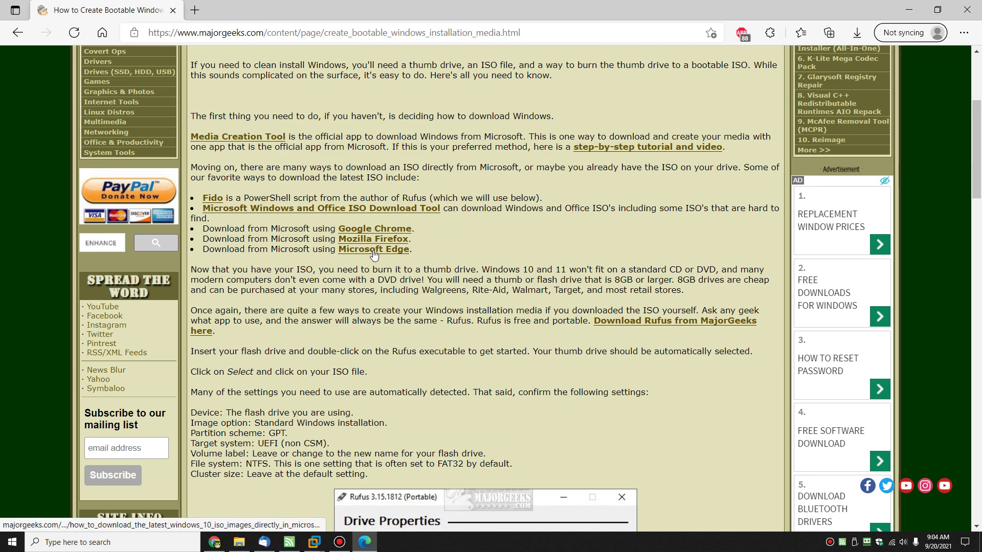
# Briefly highlight the browser download bullets, then scroll to the Rufus settings list and Drive Properties screenshot.
pyautogui.moveTo(203, 227); pyautogui.dragTo(443, 258)
pyautogui.click(446, 251)
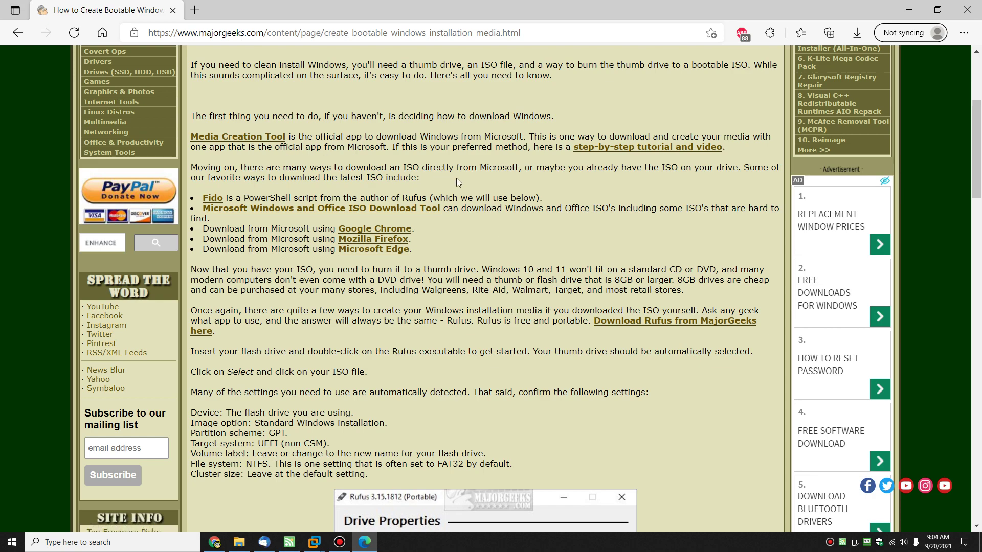
pyautogui.scroll(-2, 457, 180)
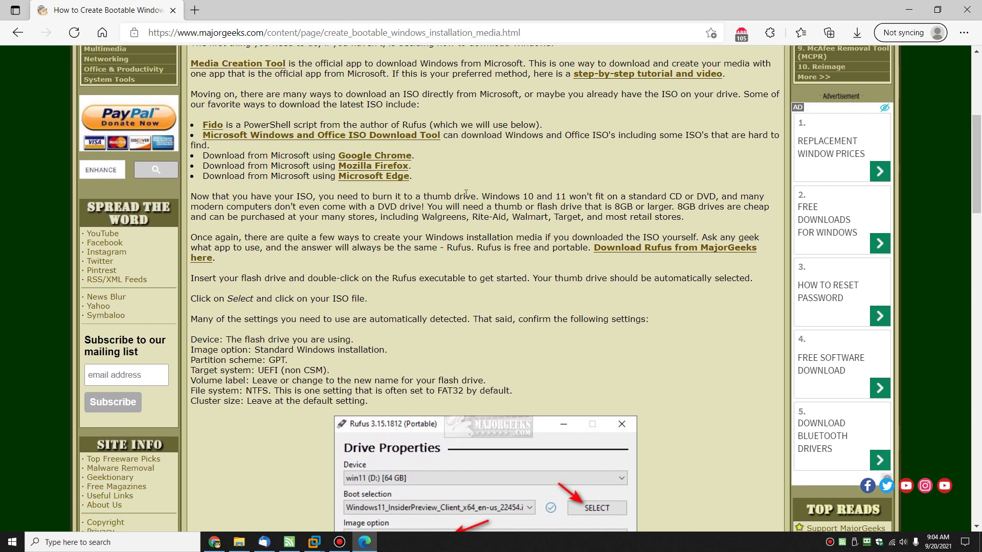
pyautogui.scroll(-8, 466, 193)
pyautogui.scroll(6, 465, 194)
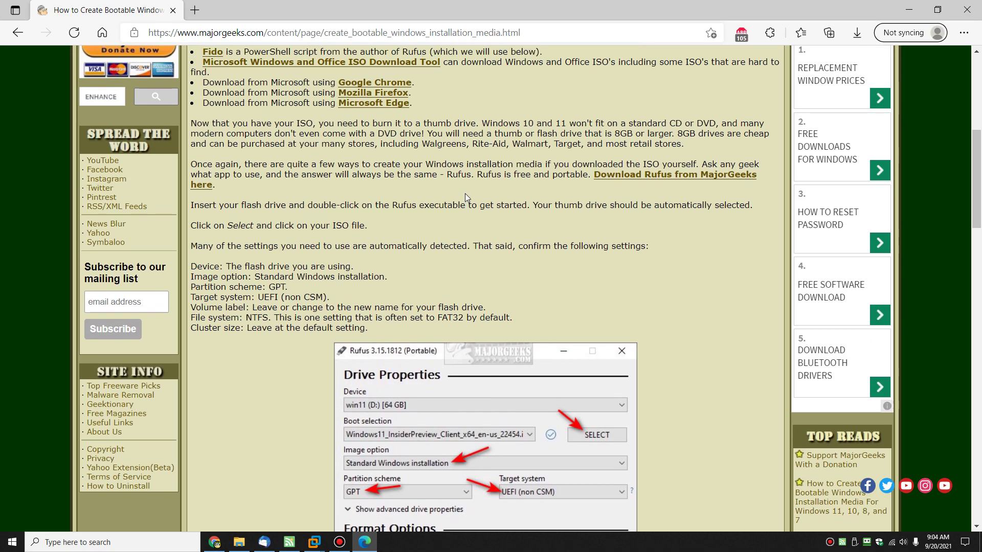
pyautogui.scroll(2, 465, 193)
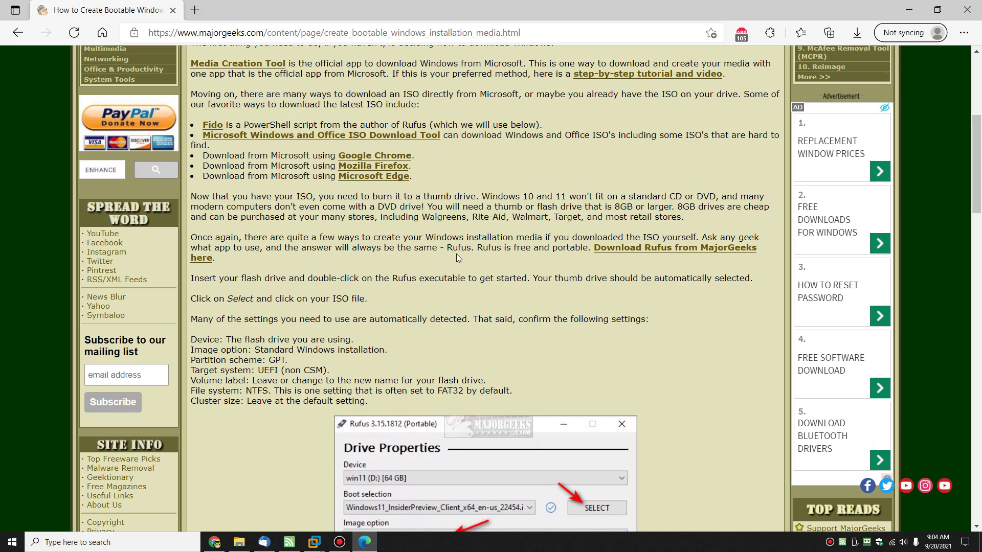
pyautogui.scroll(-20, 460, 253)
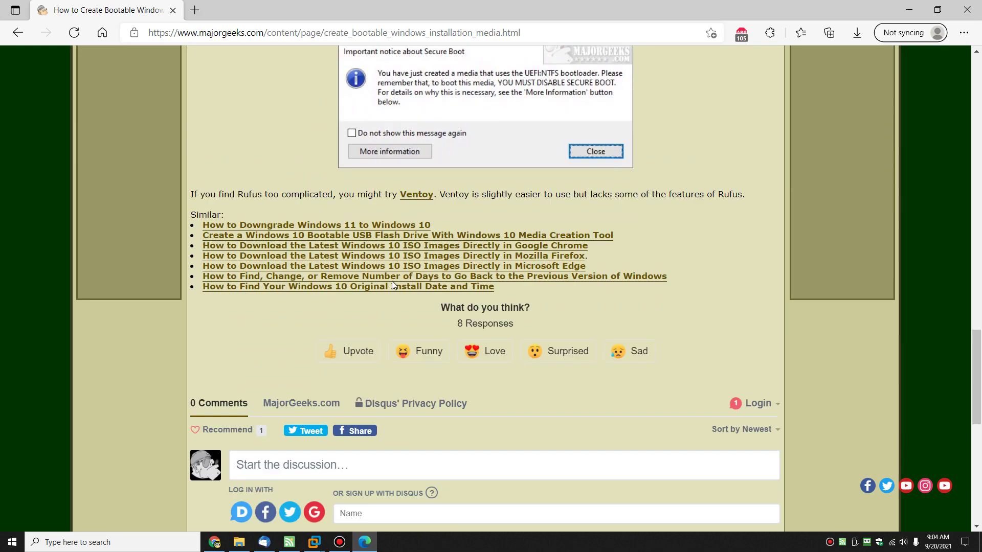
pyautogui.scroll(-1, 392, 282)
pyautogui.scroll(15, 541, 240)
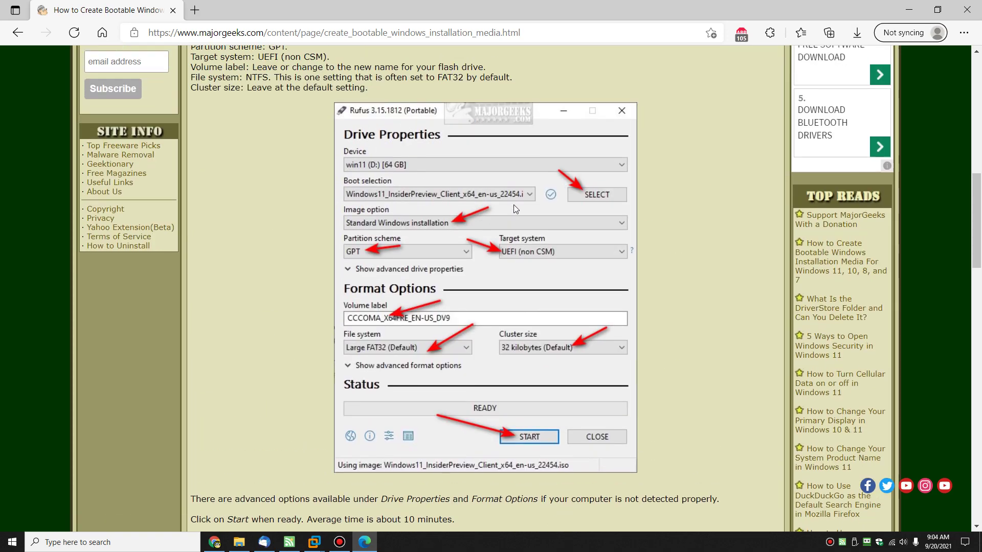
pyautogui.scroll(10, 513, 204)
pyautogui.scroll(-5, 488, 200)
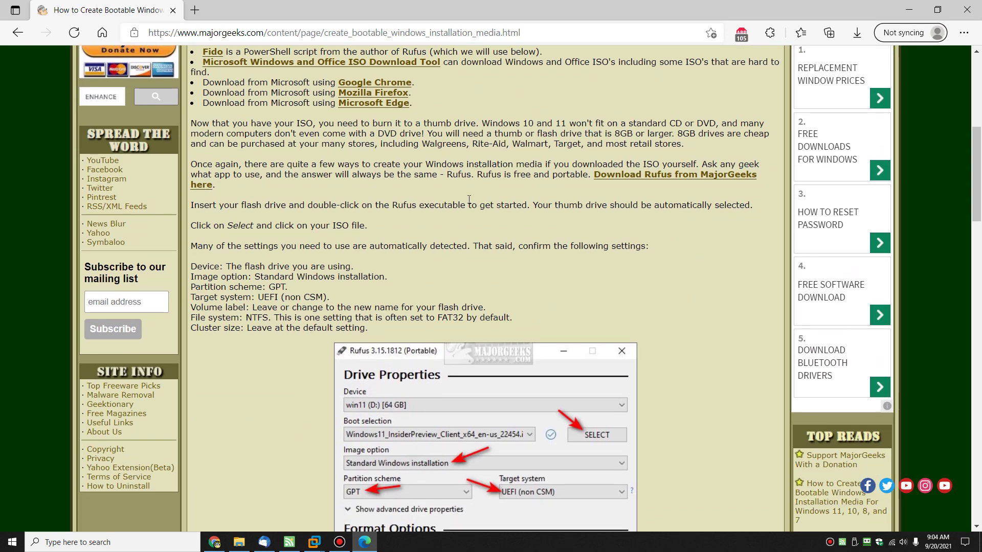
# Launch rufus-3.15p.exe from the Downloads folder and decline Rufus's online update checks.
pyautogui.click(239, 542)
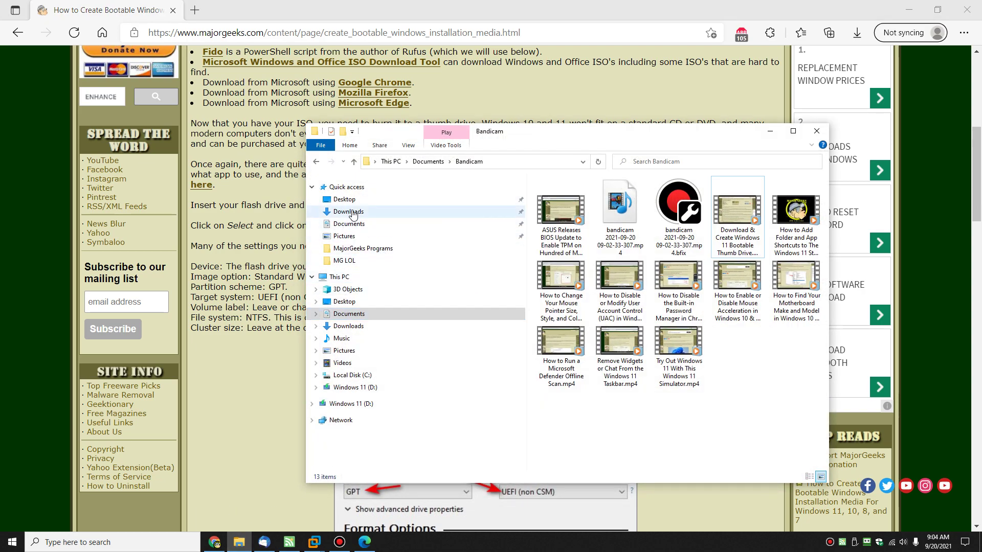
pyautogui.click(349, 211)
pyautogui.click(561, 210)
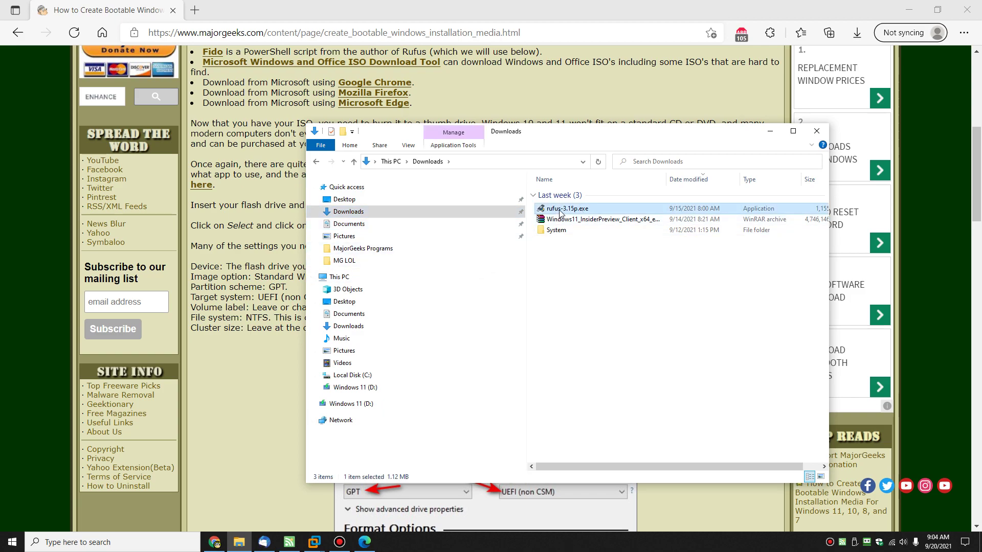
pyautogui.keyDown('ctrl'); pyautogui.click(563, 213); pyautogui.keyUp('ctrl')
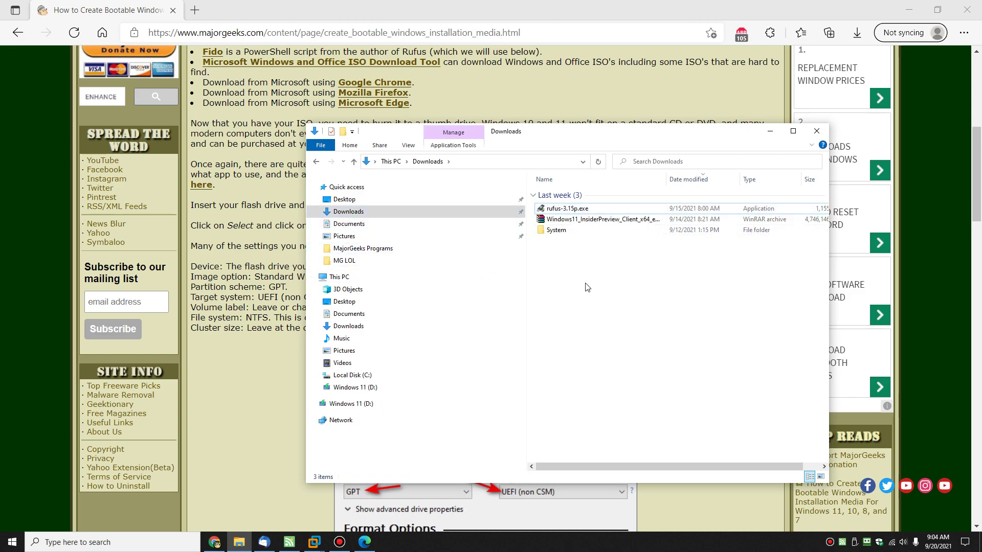
pyautogui.click(592, 209)
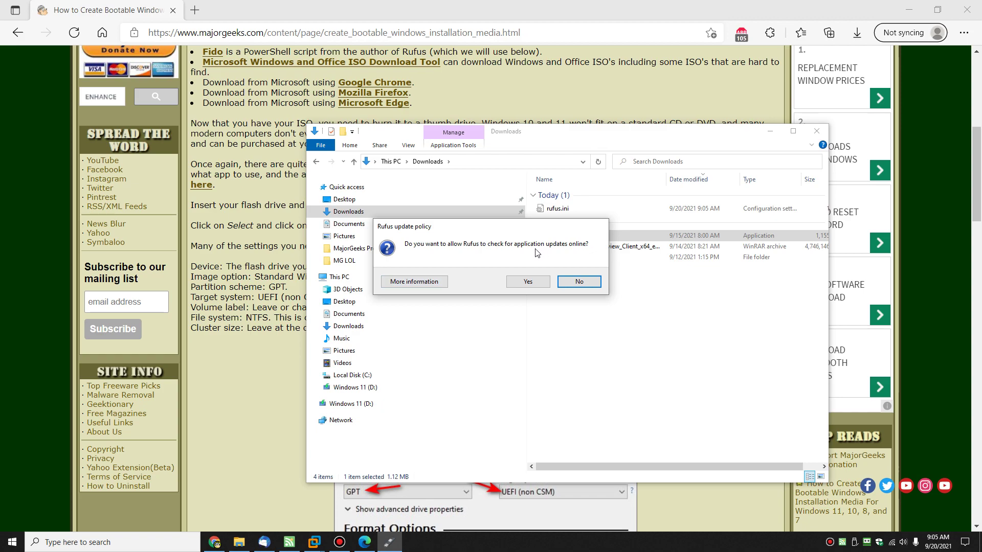
pyautogui.click(579, 282)
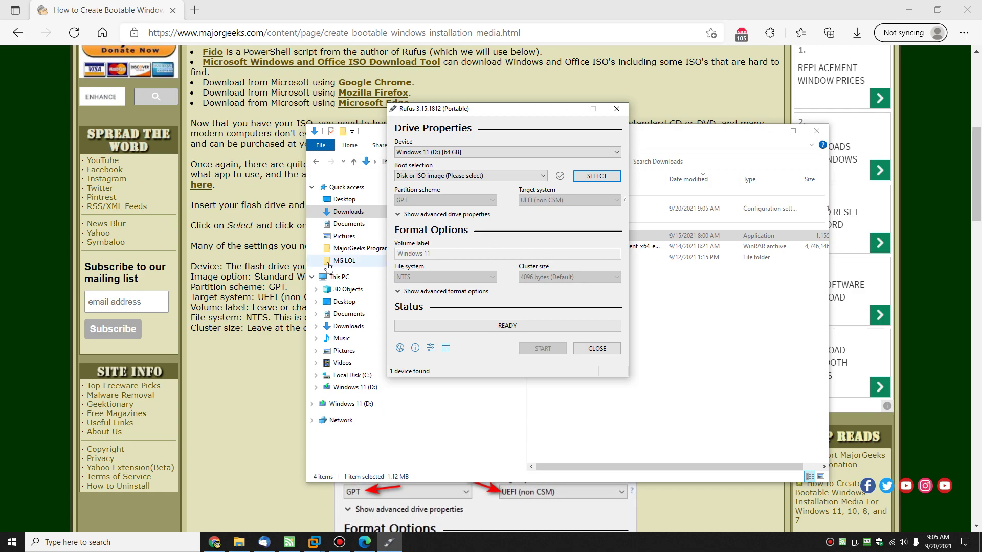
pyautogui.click(266, 271)
# Open the Ventoy download page from the guide and view its enlarged screenshot.
pyautogui.scroll(-10, 279, 296)
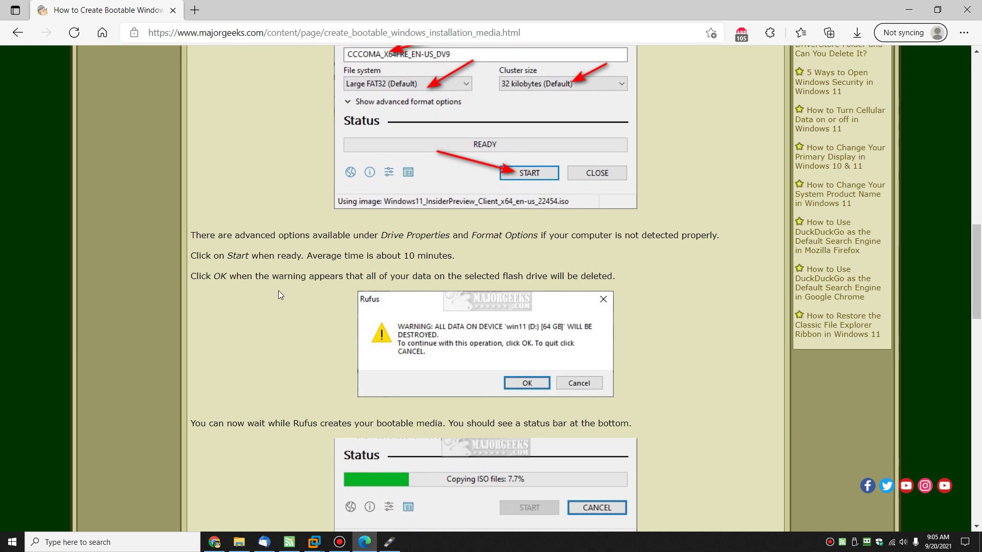
pyautogui.scroll(-8, 310, 299)
pyautogui.scroll(3, 317, 293)
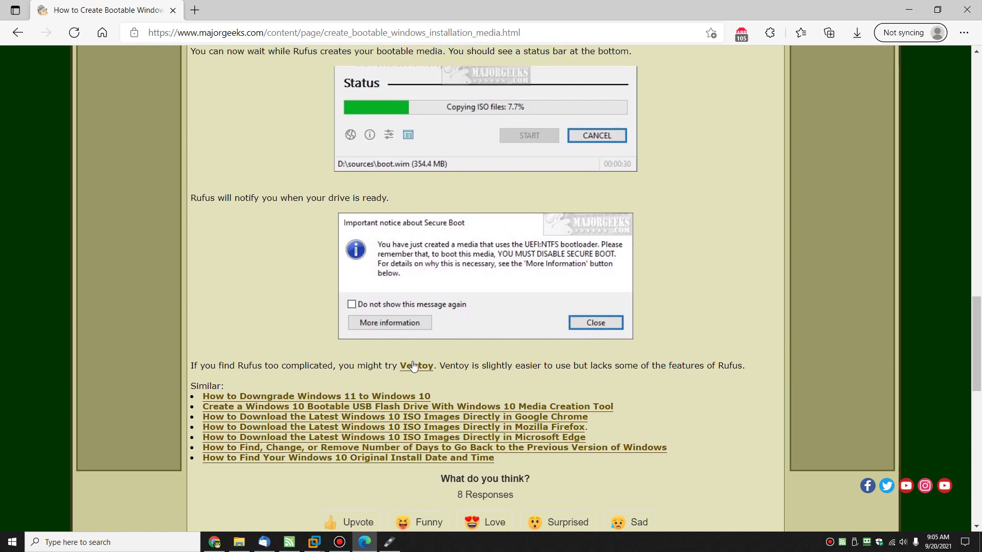
pyautogui.click(415, 367)
pyautogui.scroll(-4, 425, 234)
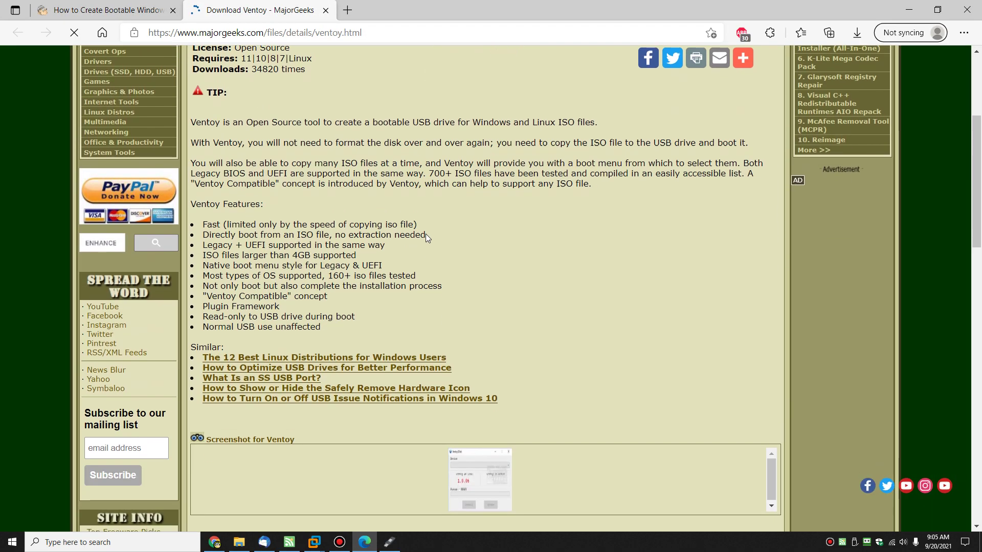
pyautogui.scroll(-4, 426, 234)
pyautogui.click(480, 255)
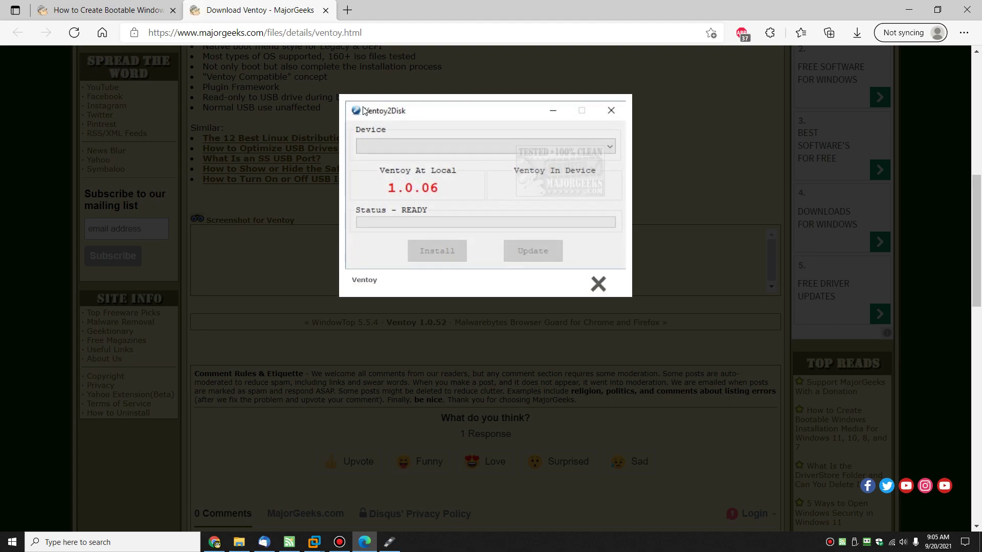
pyautogui.click(596, 331)
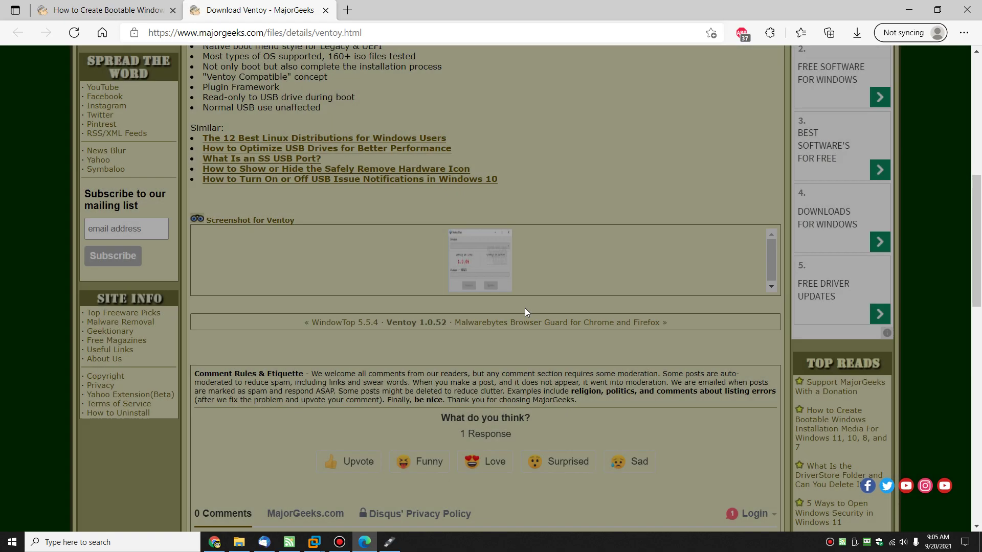
# Close the Ventoy tab and scroll back to the guide's recommended Rufus settings.
pyautogui.scroll(8, 464, 258)
pyautogui.middleClick(286, 11)
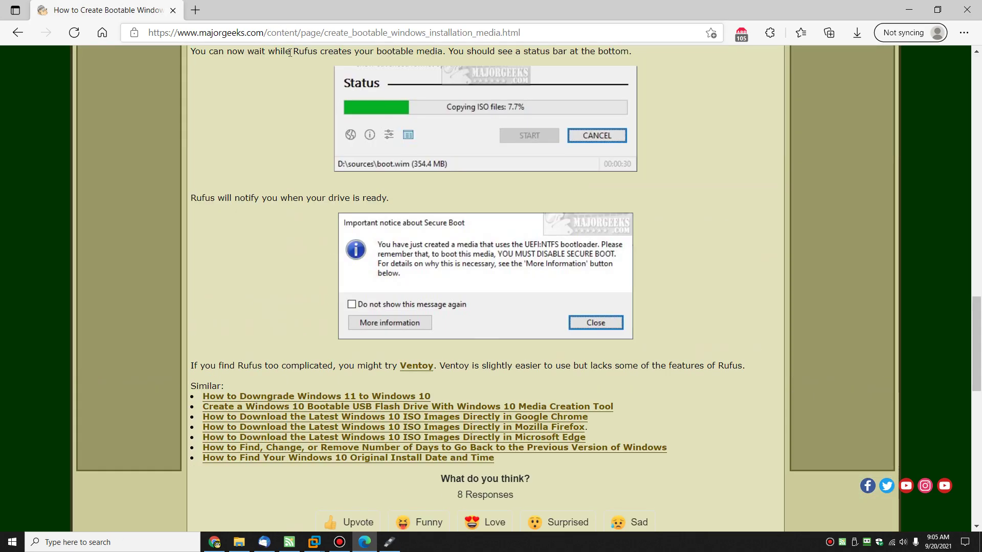
pyautogui.scroll(5, 327, 174)
pyautogui.scroll(10, 330, 170)
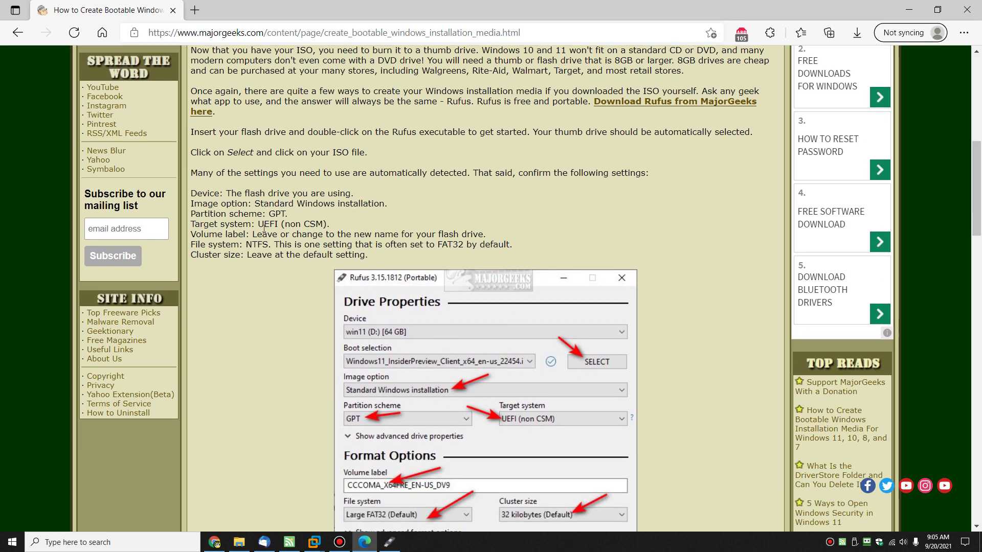
pyautogui.scroll(-1, 276, 240)
pyautogui.scroll(1, 286, 250)
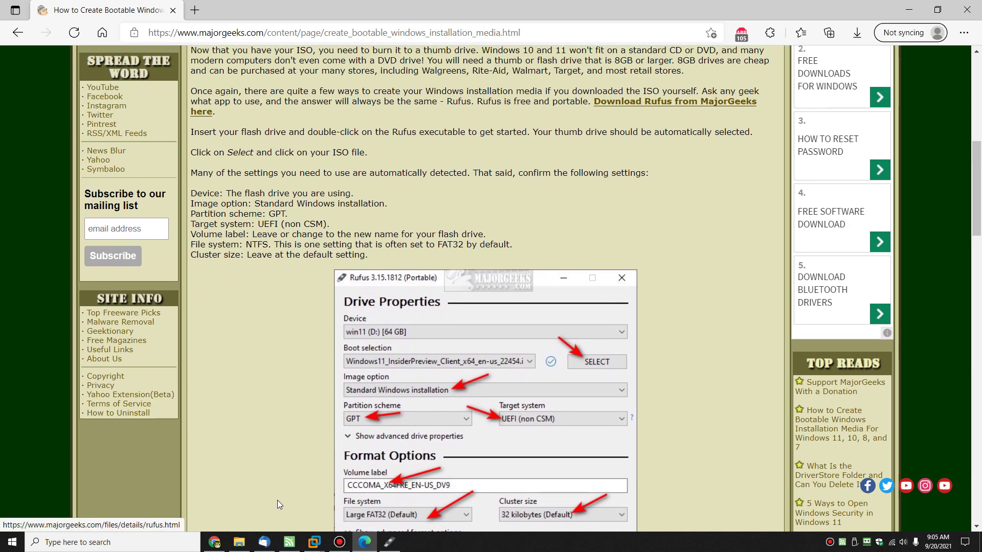
# Keep 'Disk or ISO image' and select the Windows11_InsiderPreview_Client_x64 ISO from Downloads.
pyautogui.click(390, 542)
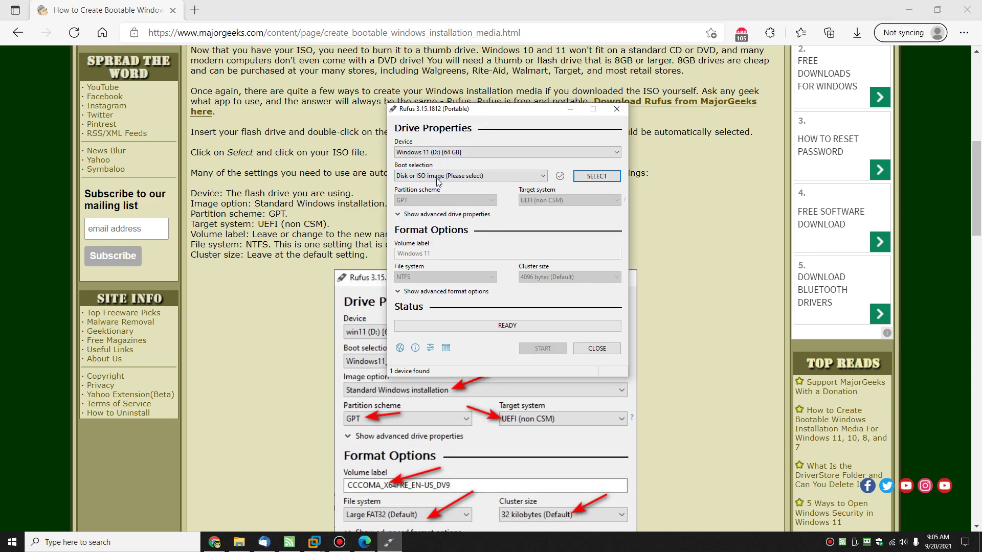
pyautogui.click(453, 176)
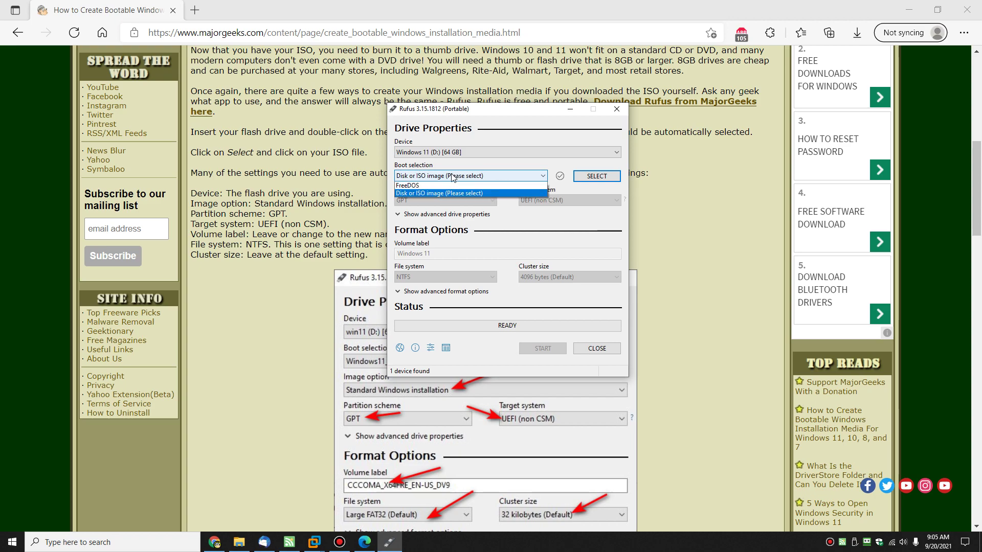
pyautogui.click(457, 177)
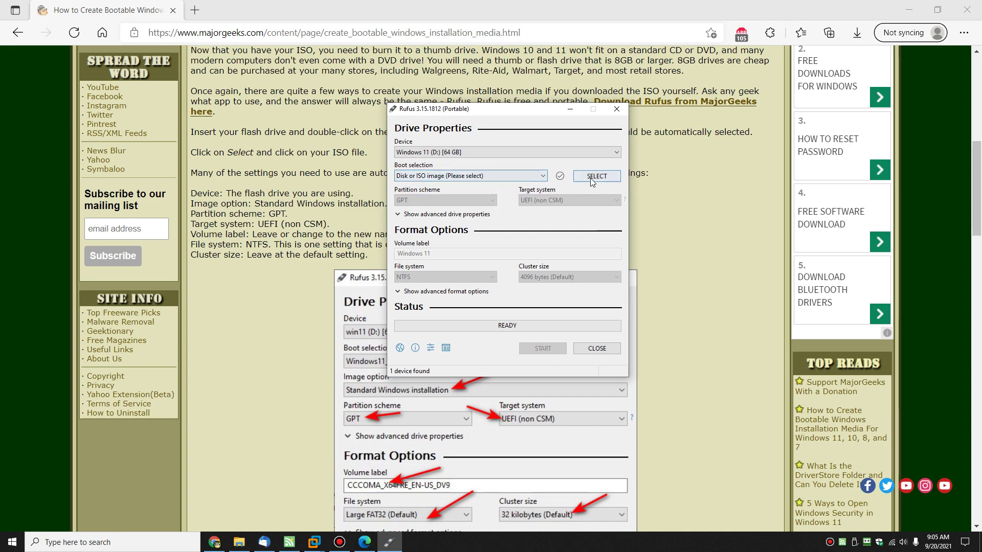
pyautogui.click(596, 176)
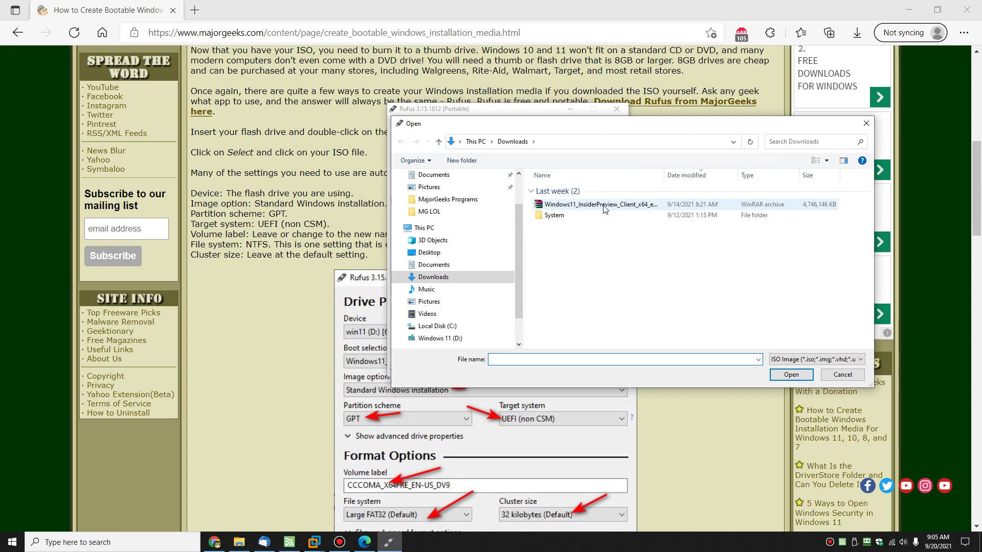
pyautogui.click(604, 207)
pyautogui.click(792, 374)
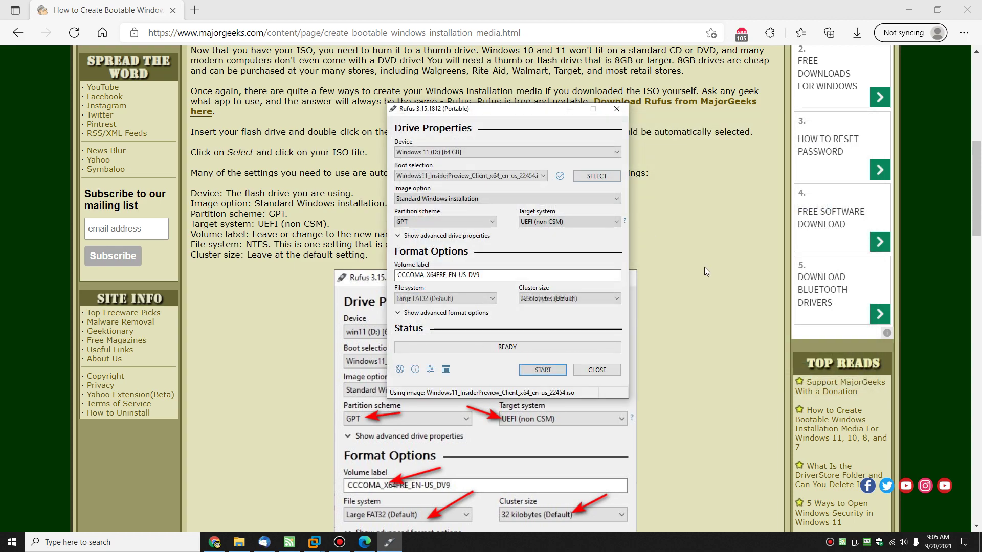
pyautogui.click(440, 199)
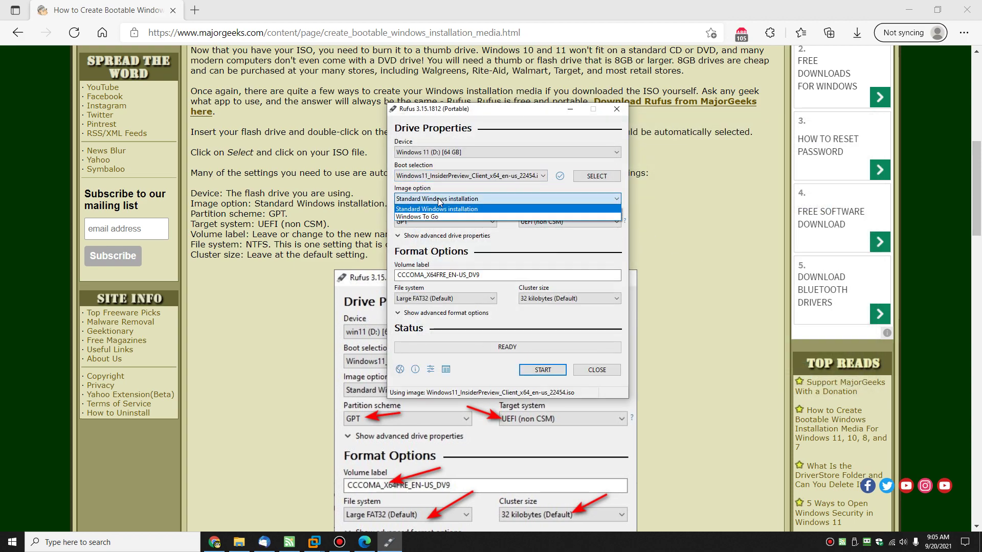
pyautogui.click(449, 202)
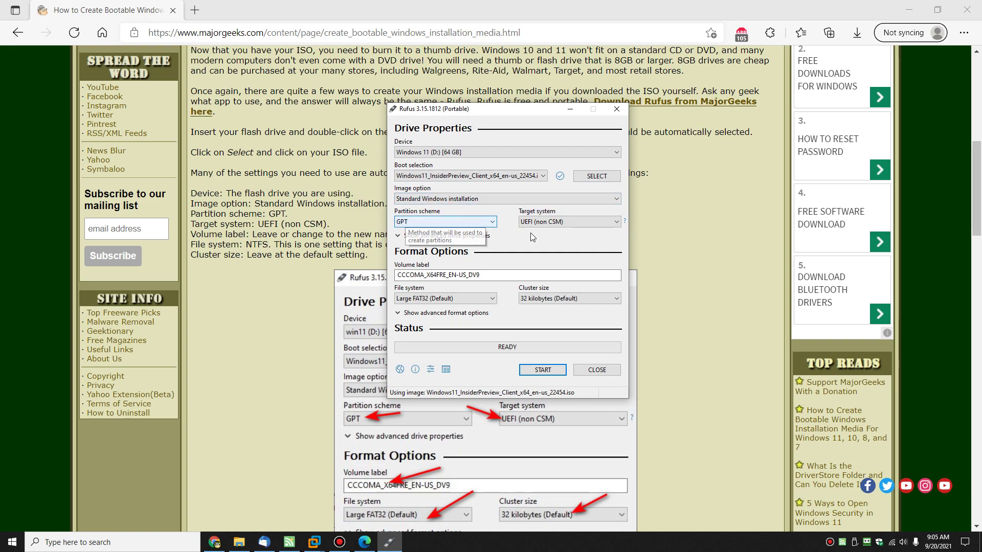
pyautogui.click(453, 235)
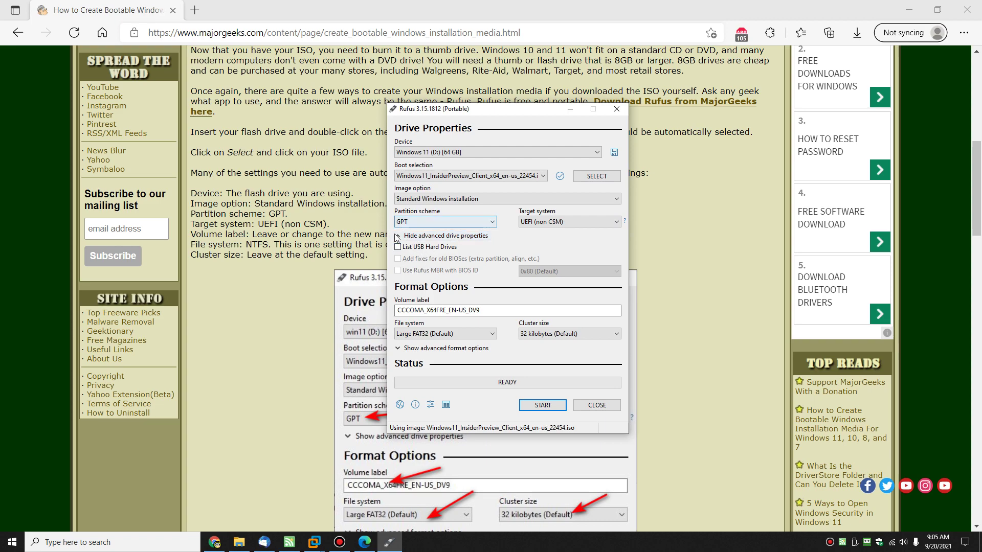
pyautogui.click(440, 236)
pyautogui.click(439, 223)
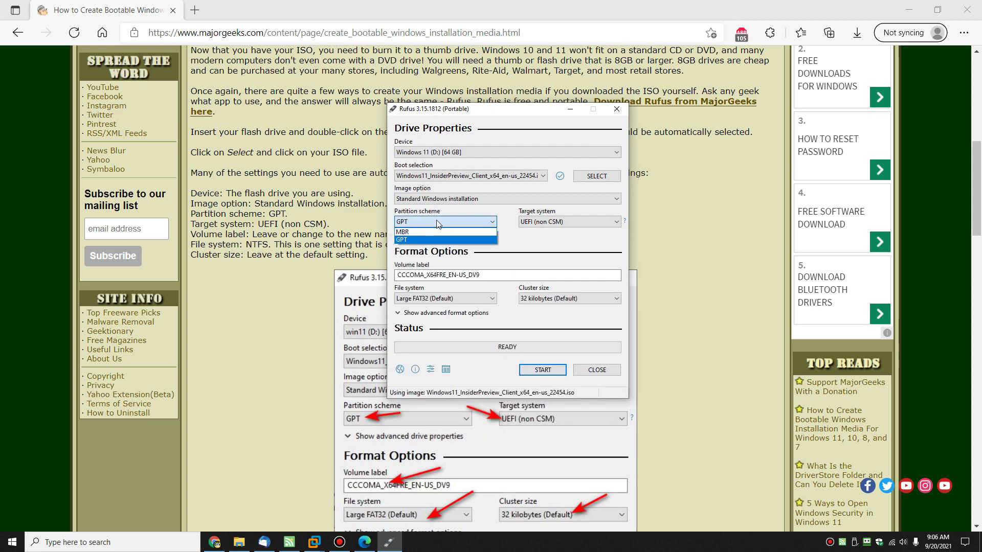
pyautogui.click(439, 240)
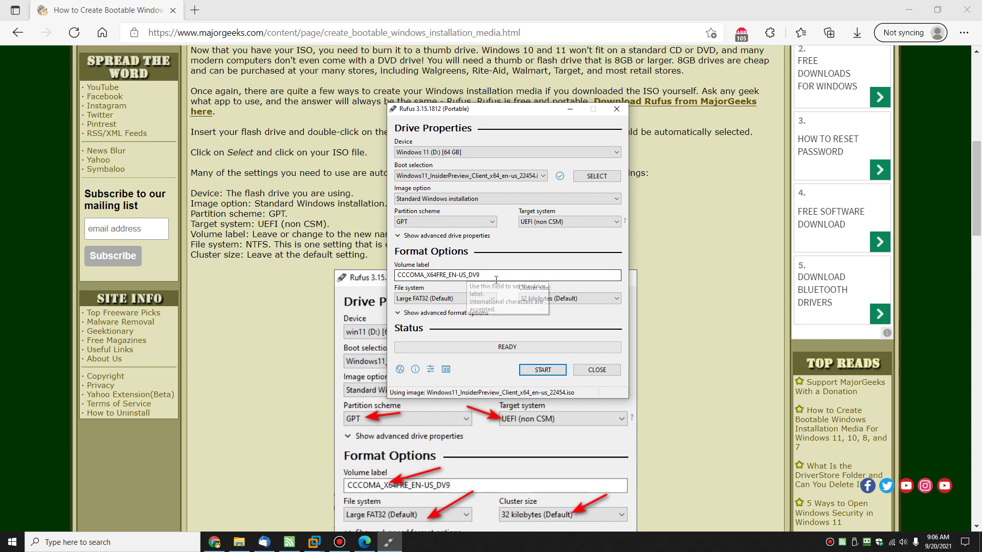
# Replace the volume label with 'Windows 11'.
pyautogui.doubleClick(420, 275)
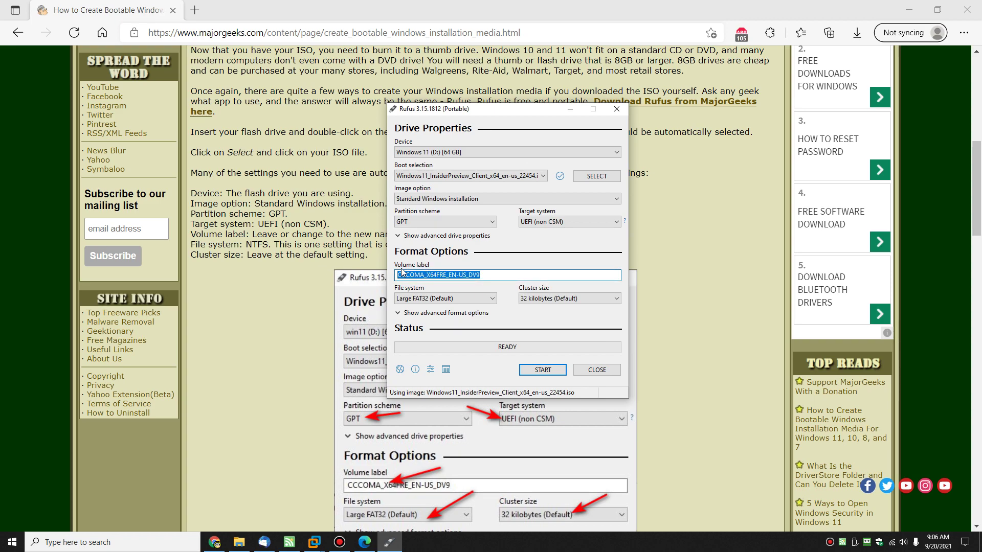
pyautogui.click(413, 275)
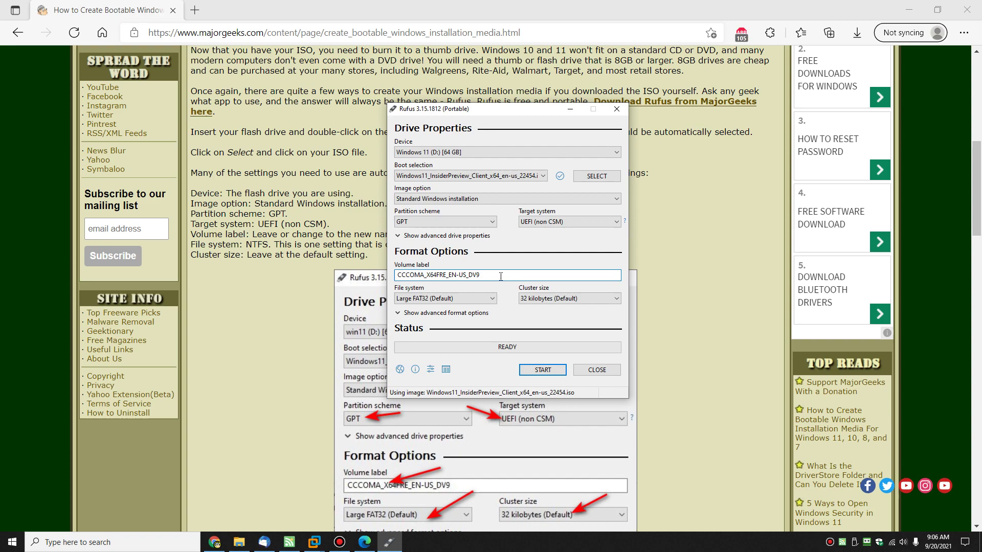
pyautogui.moveTo(480, 276); pyautogui.dragTo(333, 254)
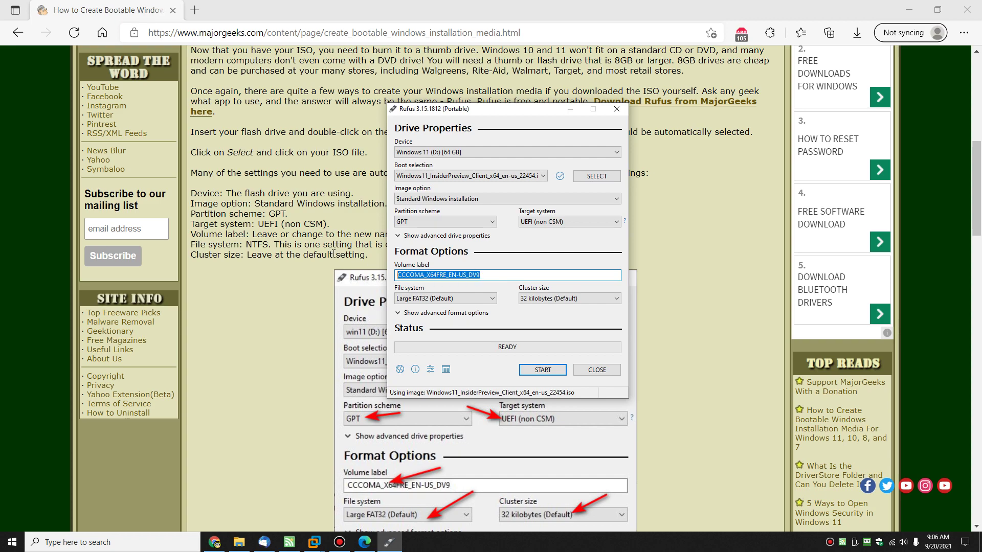
pyautogui.write('Windows 11')
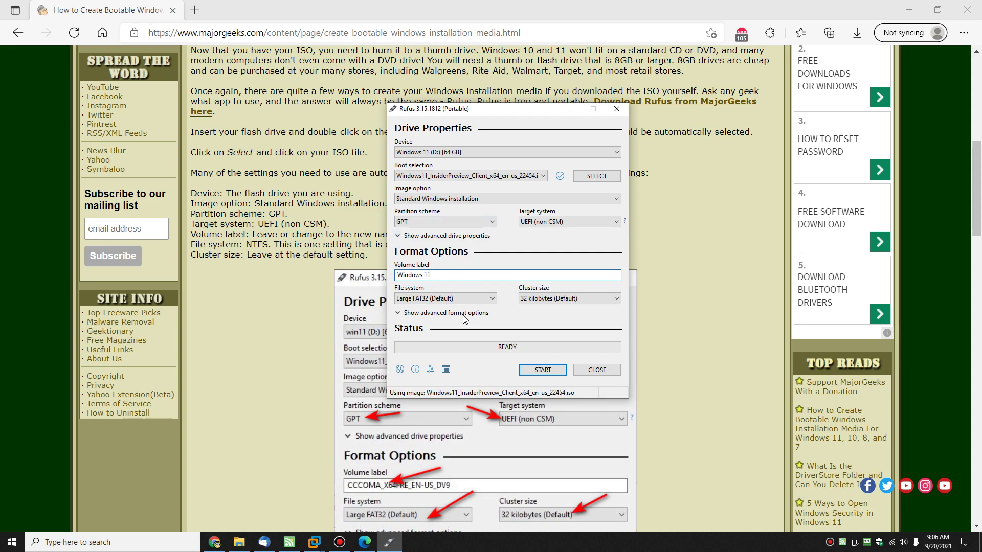
# Keep Large FAT32 with 32 kilobyte clusters and start writing the ISO.
pyautogui.click(475, 298)
pyautogui.click(475, 298)
pyautogui.click(564, 299)
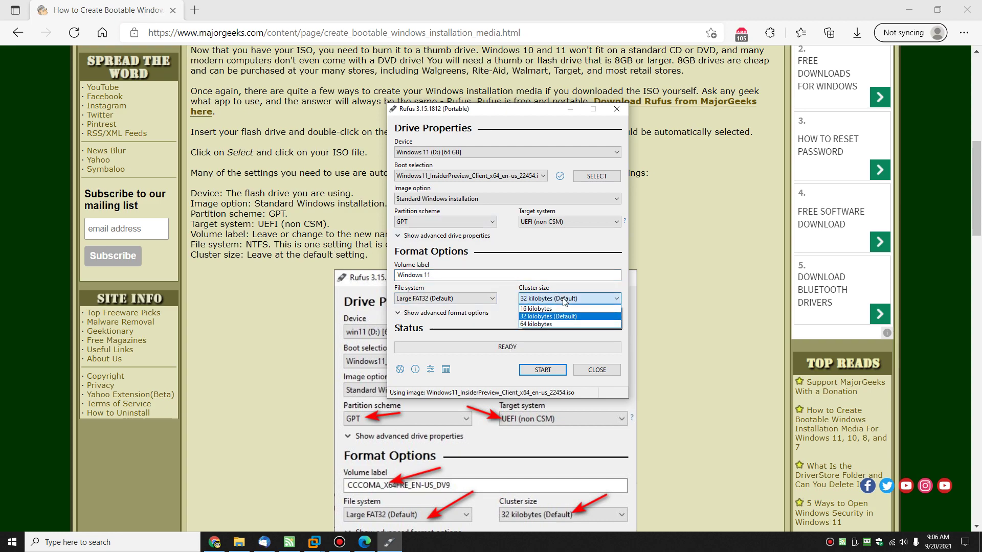
pyautogui.click(564, 302)
pyautogui.click(450, 298)
pyautogui.click(449, 297)
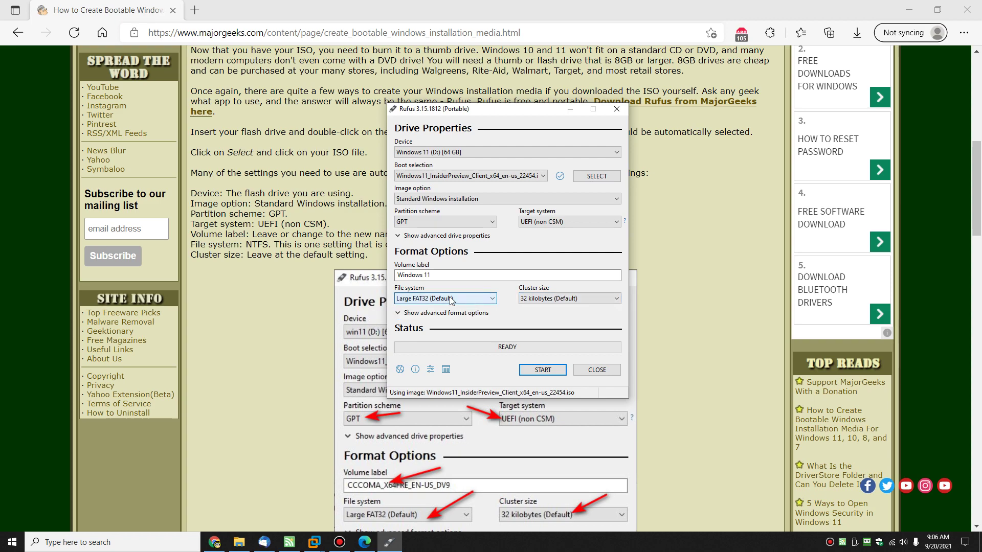
pyautogui.click(422, 313)
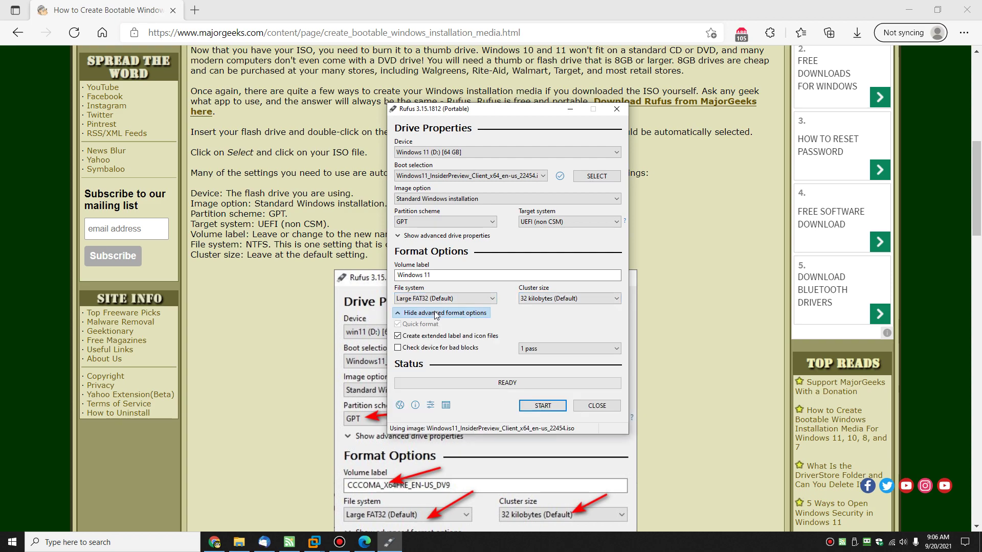
pyautogui.click(400, 298)
pyautogui.click(400, 298)
pyautogui.click(398, 314)
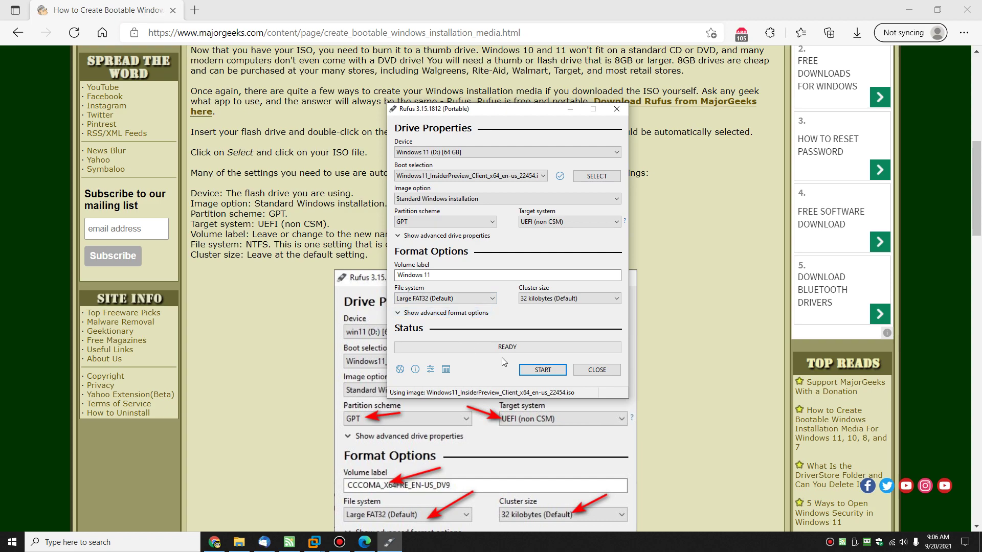
pyautogui.click(543, 370)
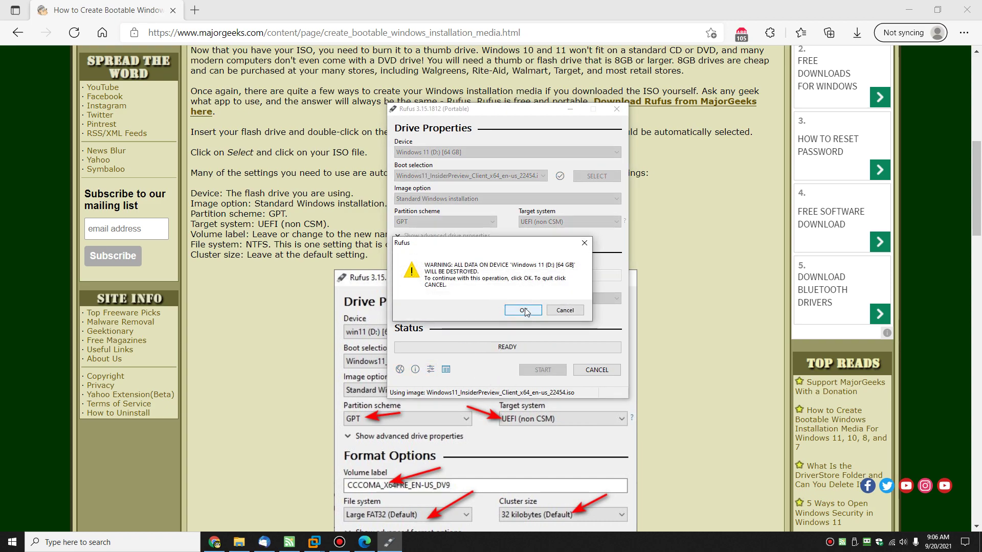
# Accept the data-loss warning, then highlight 'GPT' in the MajorGeeks guide.
pyautogui.click(517, 313)
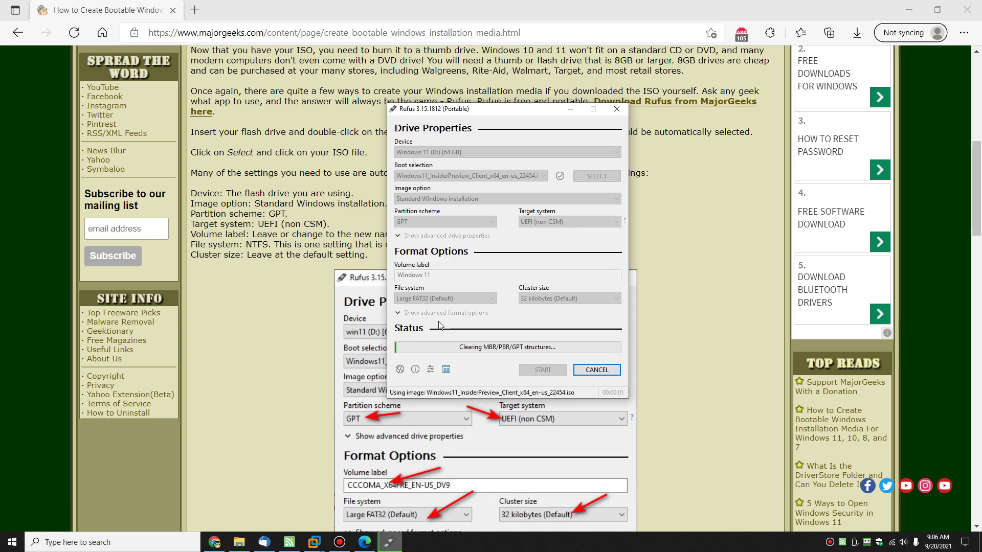
pyautogui.click(306, 303)
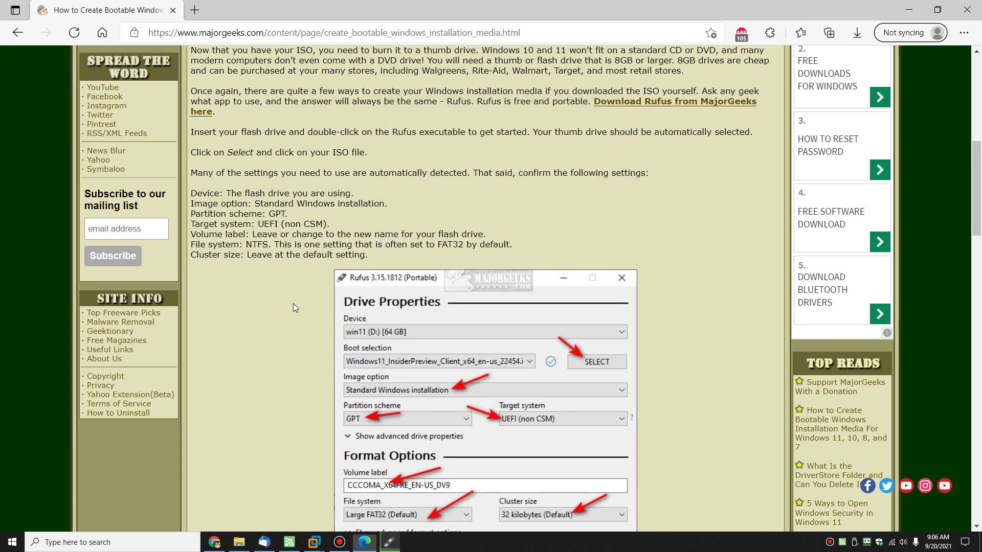
pyautogui.scroll(-4, 301, 270)
pyautogui.scroll(4, 305, 269)
pyautogui.moveTo(268, 214); pyautogui.dragTo(288, 216)
# Read the guide's START and warning screenshots, then return to Rufus copying at 0.4%.
pyautogui.click(221, 221)
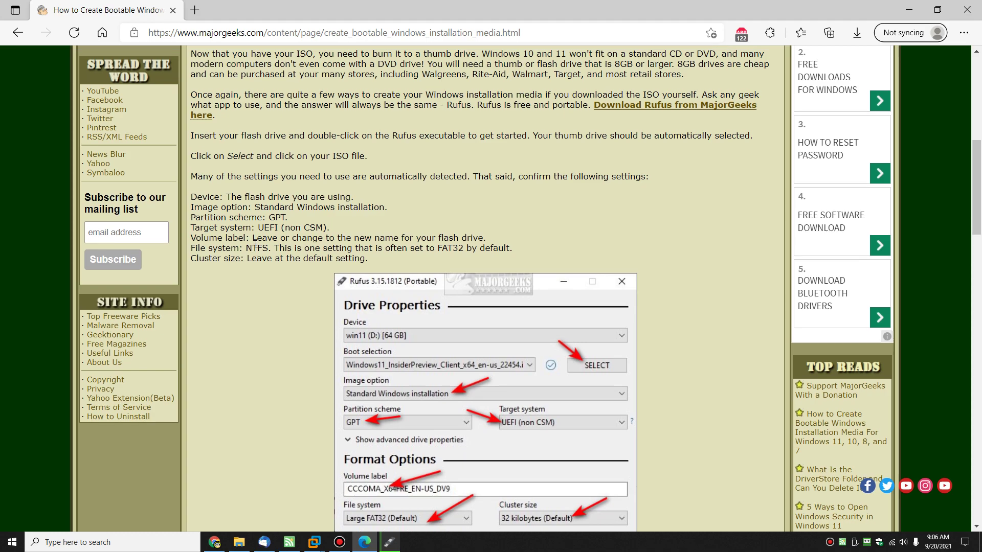
pyautogui.scroll(6, 256, 261)
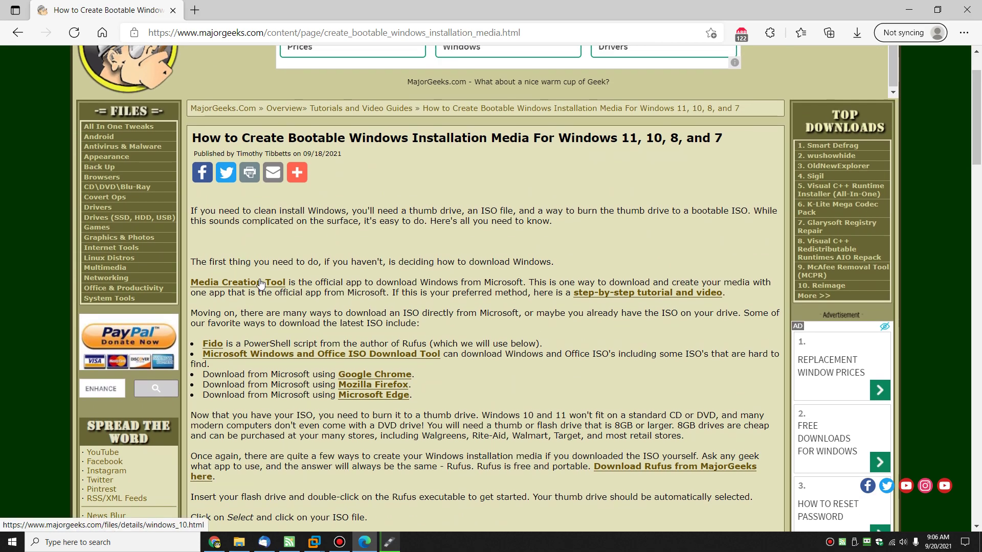
pyautogui.scroll(-13, 260, 283)
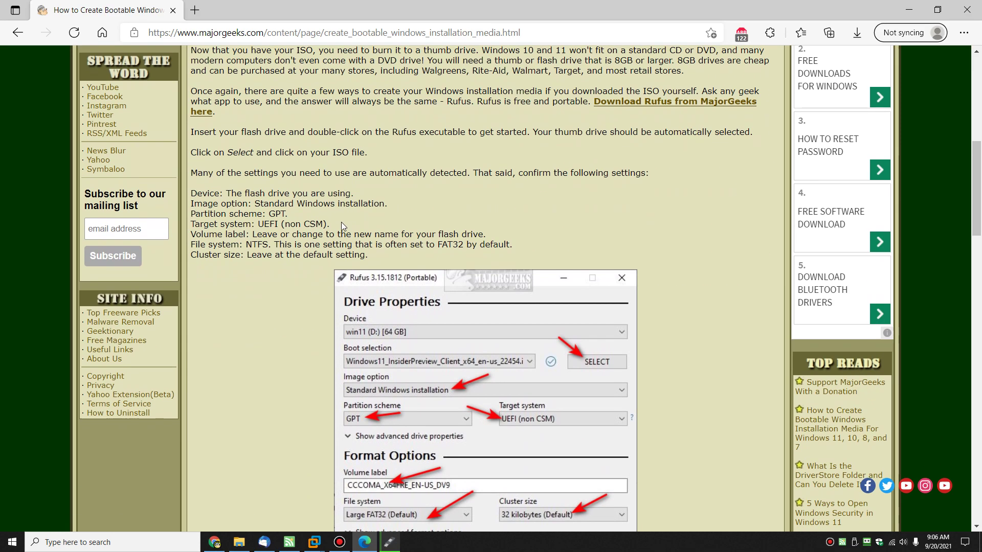
pyautogui.scroll(-3, 300, 252)
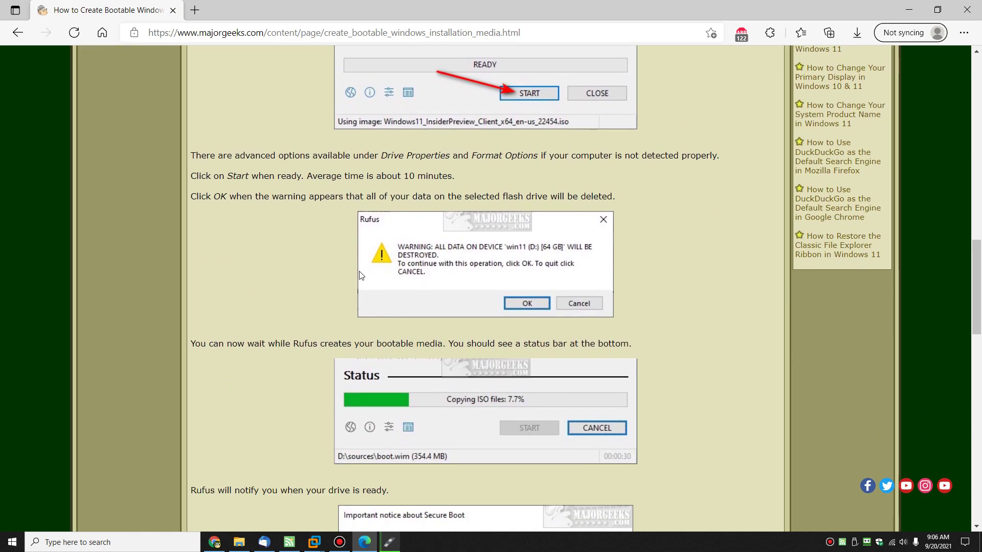
pyautogui.scroll(7, 456, 175)
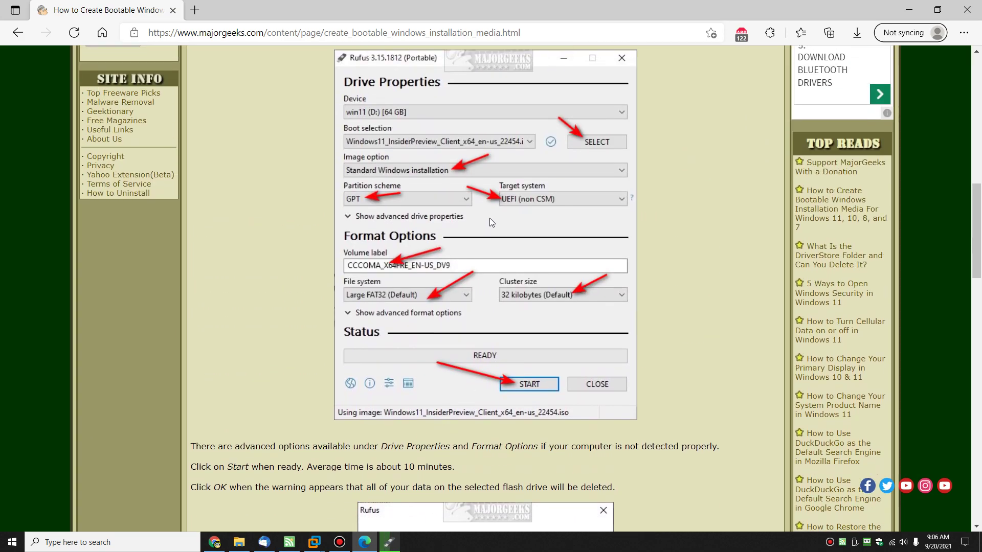
pyautogui.scroll(-5, 489, 217)
pyautogui.scroll(-2, 470, 240)
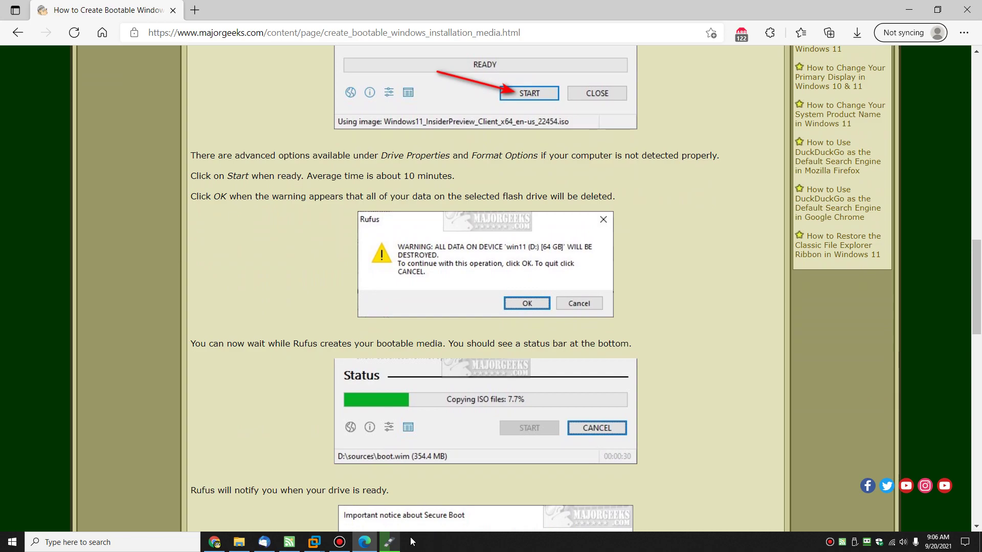
pyautogui.hotkey('alt', 'Tab')
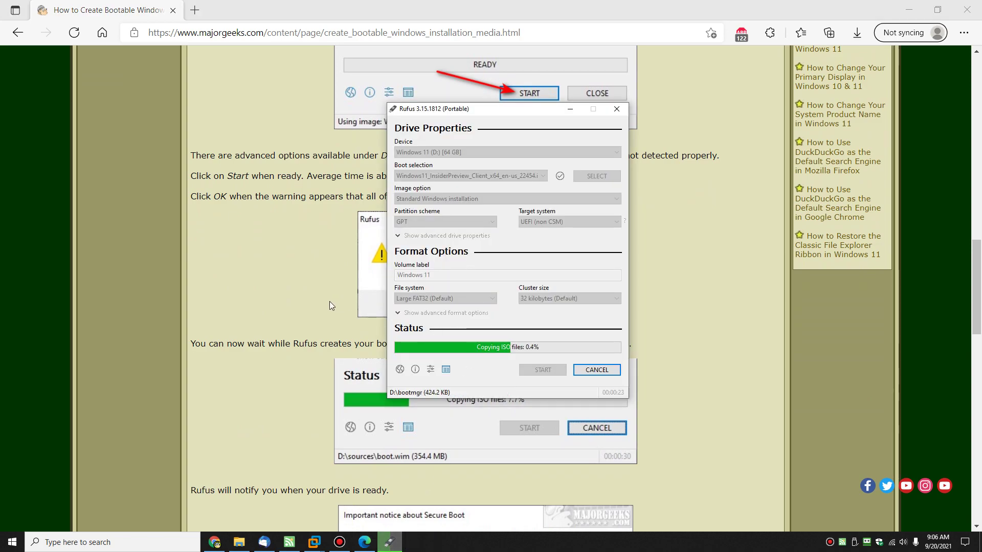
# Alternate between Rufus's copy progress and the guide until the copy passes 8%, ending on the guide.
pyautogui.click(330, 302)
pyautogui.hotkey('alt', 'Tab')
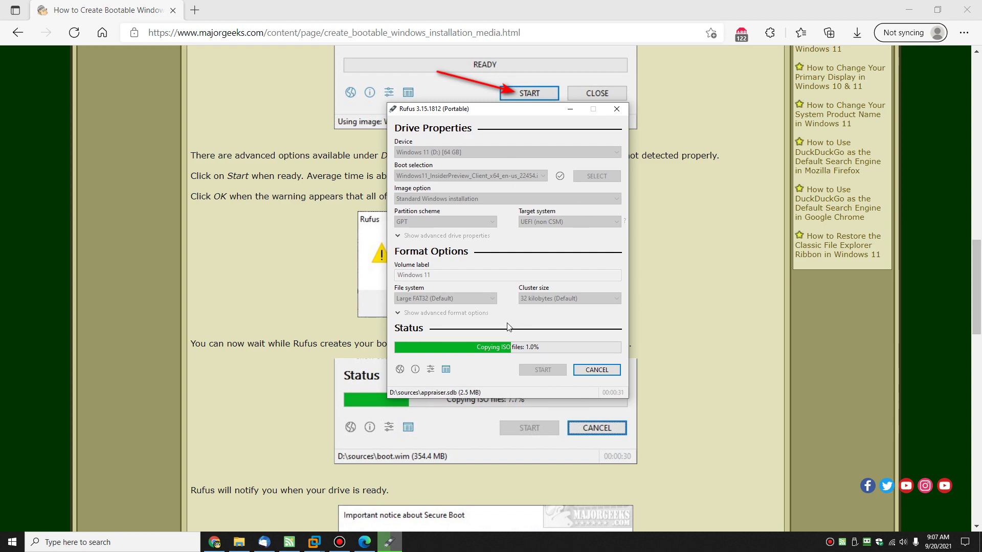
pyautogui.scroll(20, 311, 272)
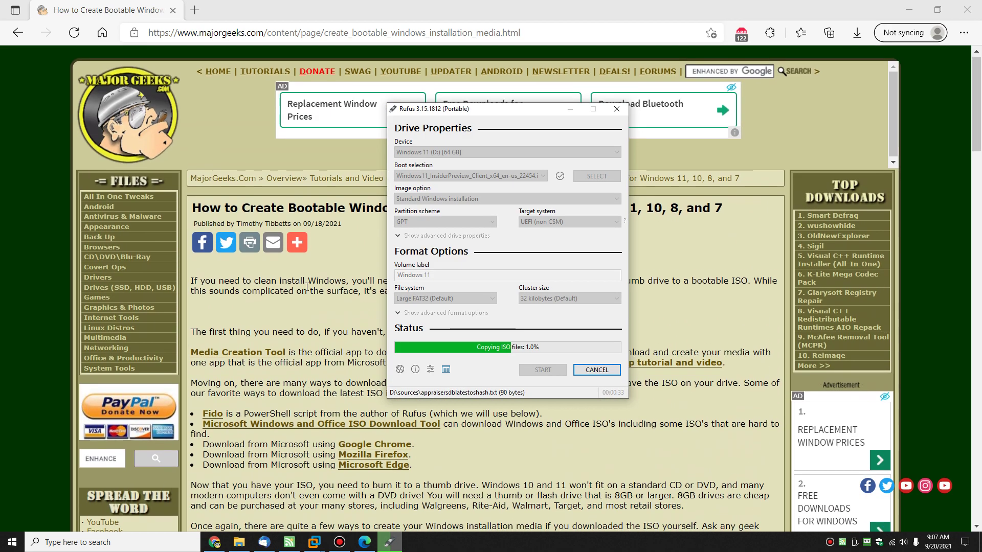
pyautogui.scroll(-3, 305, 289)
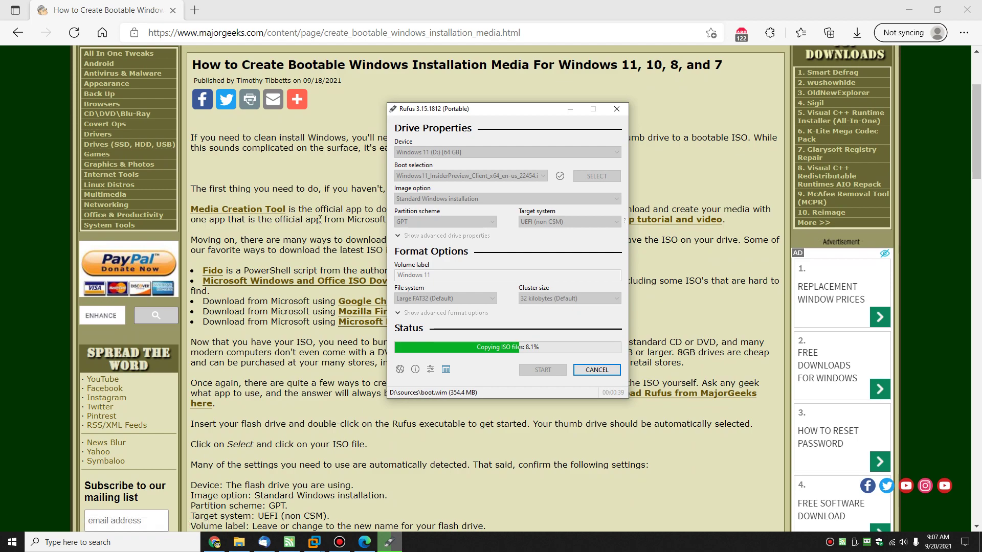
pyautogui.scroll(-6, 285, 275)
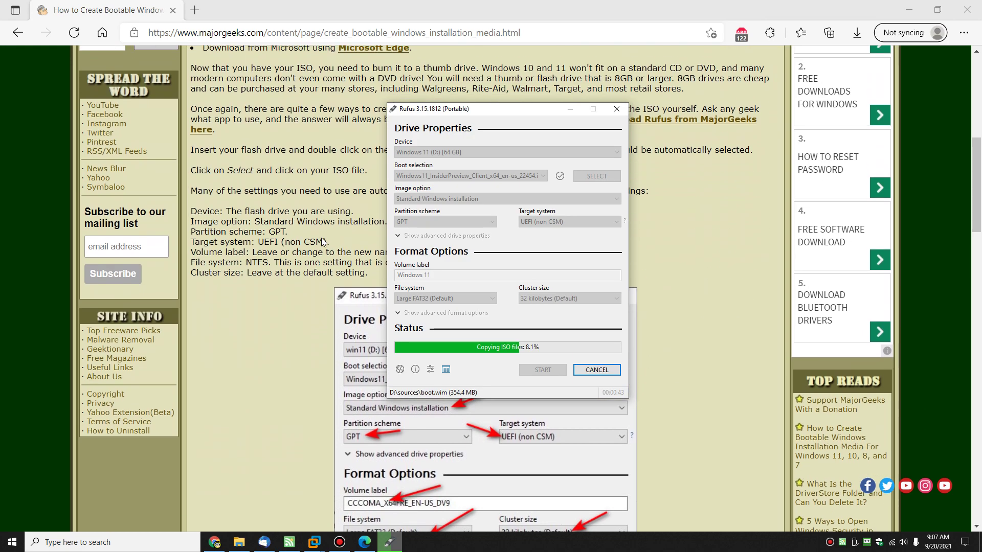
pyautogui.click(286, 273)
pyautogui.scroll(-17, 292, 278)
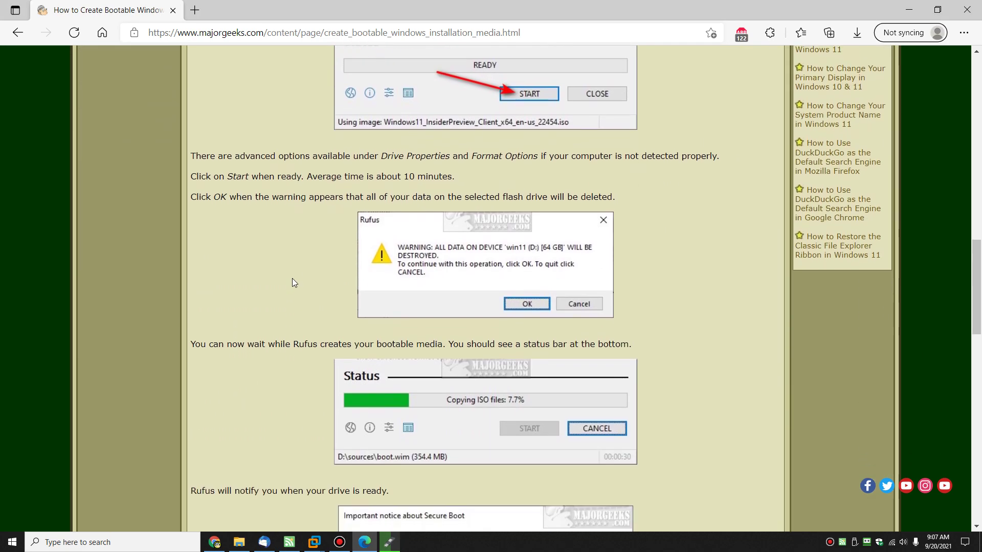
# Scroll the MajorGeeks guide to the Secure Boot notice, then bring Rufus back, now copying at 8.9%.
pyautogui.scroll(-1, 382, 276)
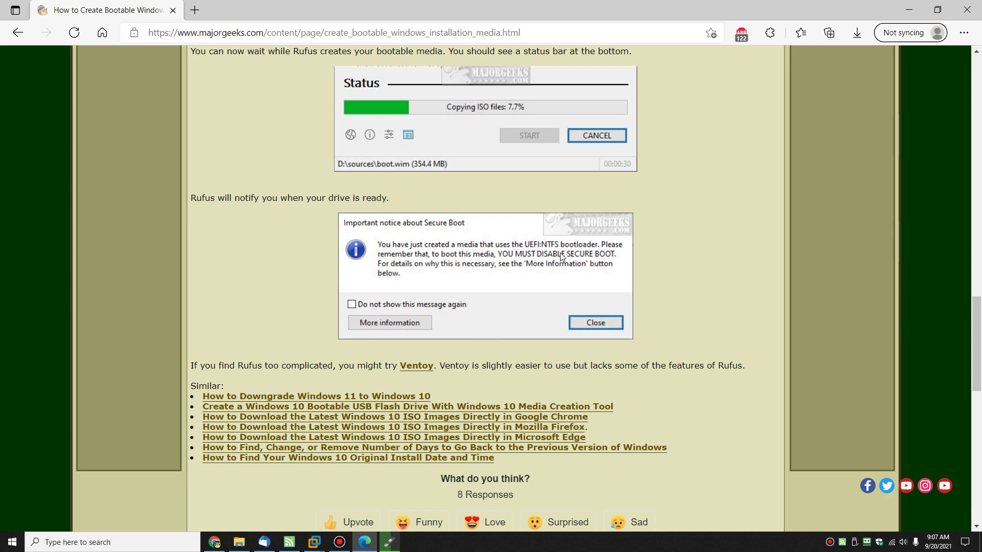
pyautogui.scroll(20, 560, 256)
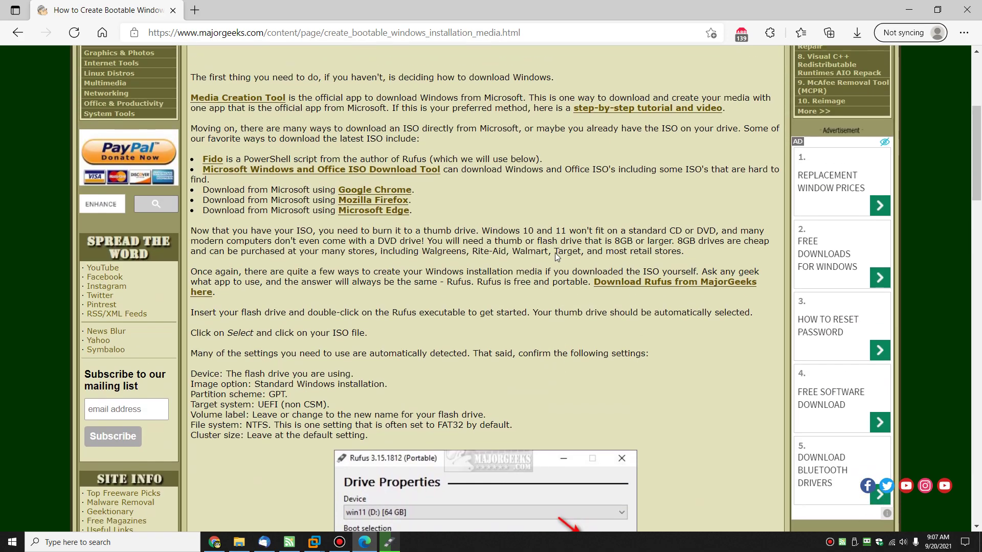
pyautogui.scroll(-3, 479, 290)
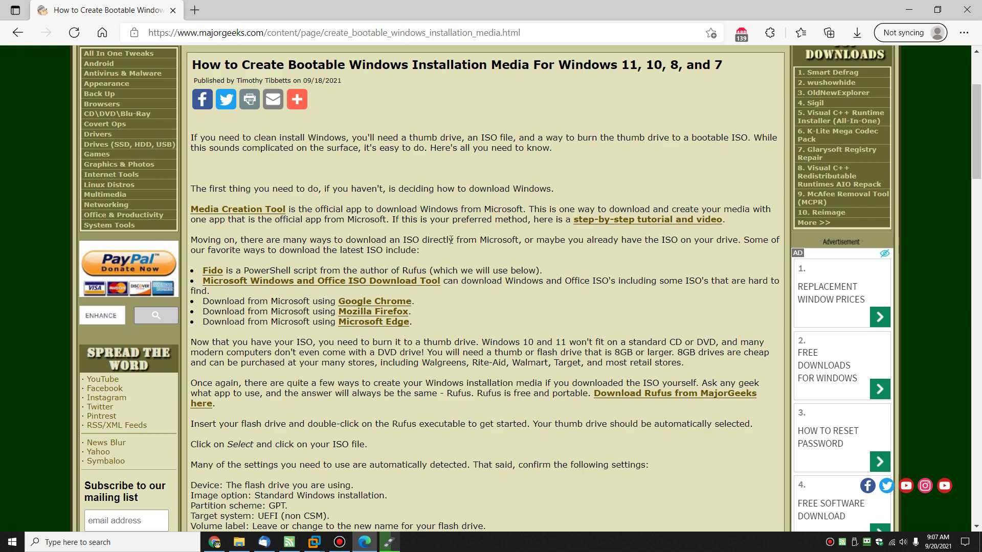
pyautogui.scroll(-4, 480, 235)
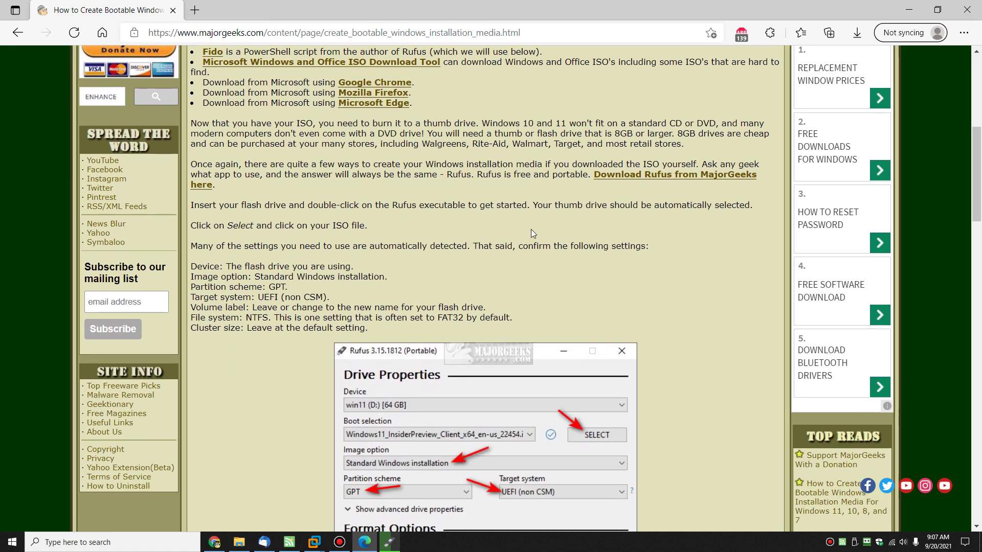
pyautogui.scroll(-20, 531, 229)
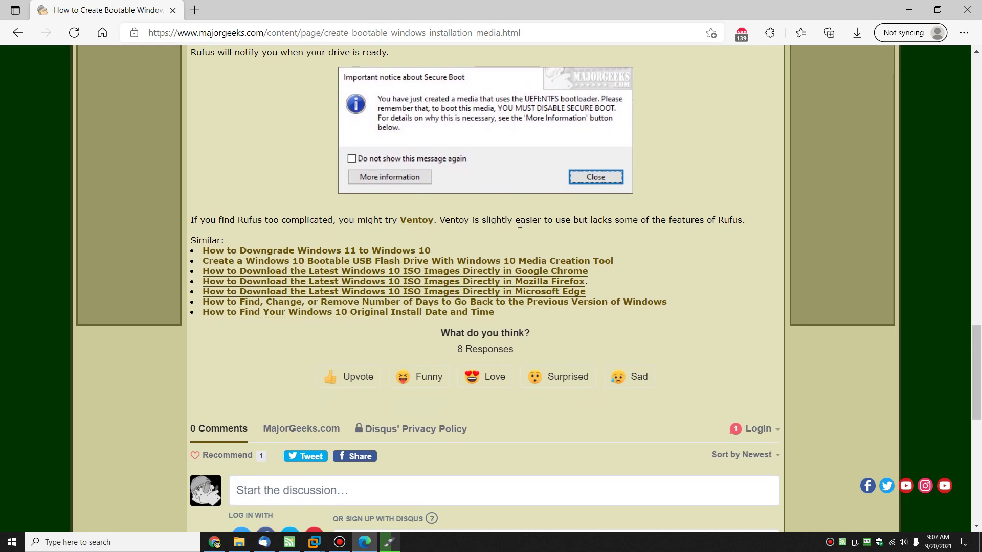
pyautogui.scroll(20, 519, 223)
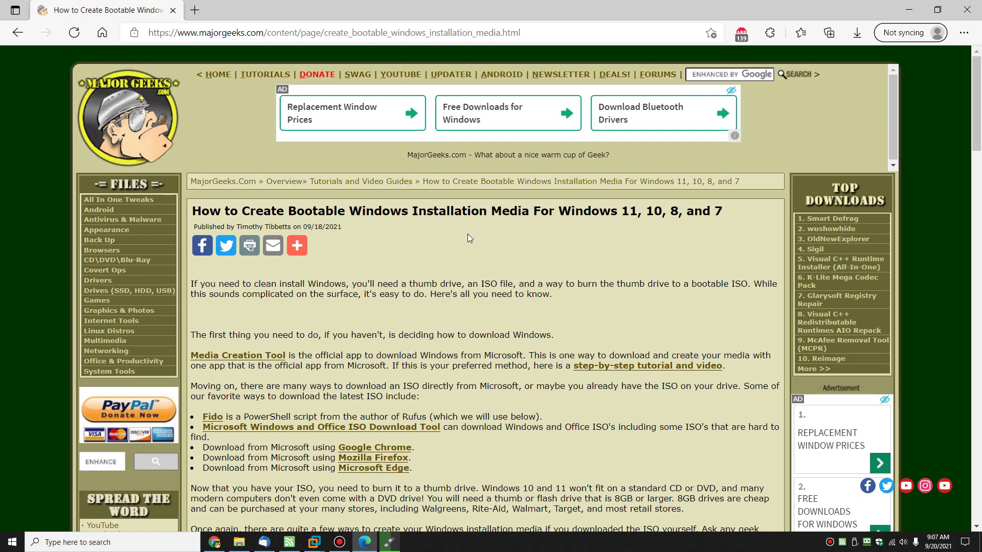
pyautogui.click(390, 542)
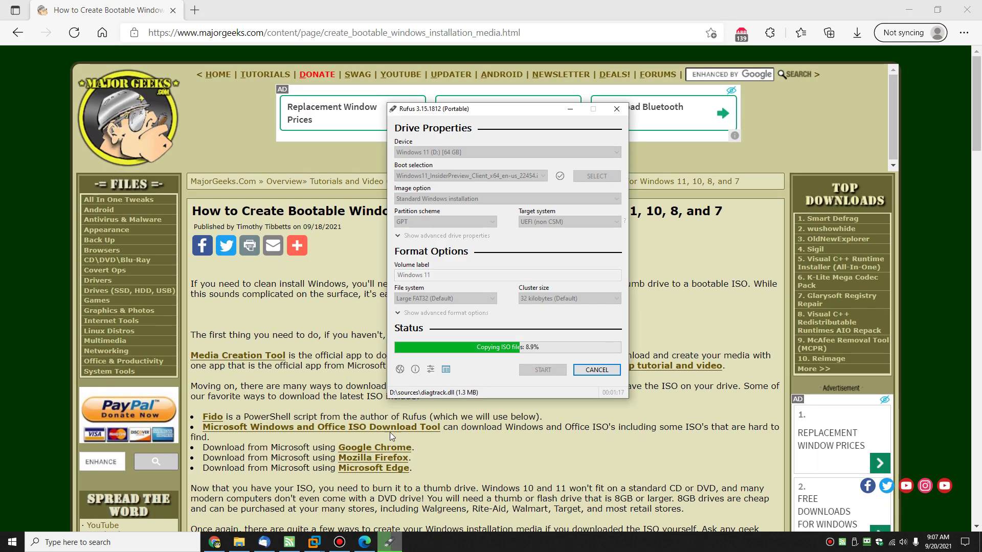